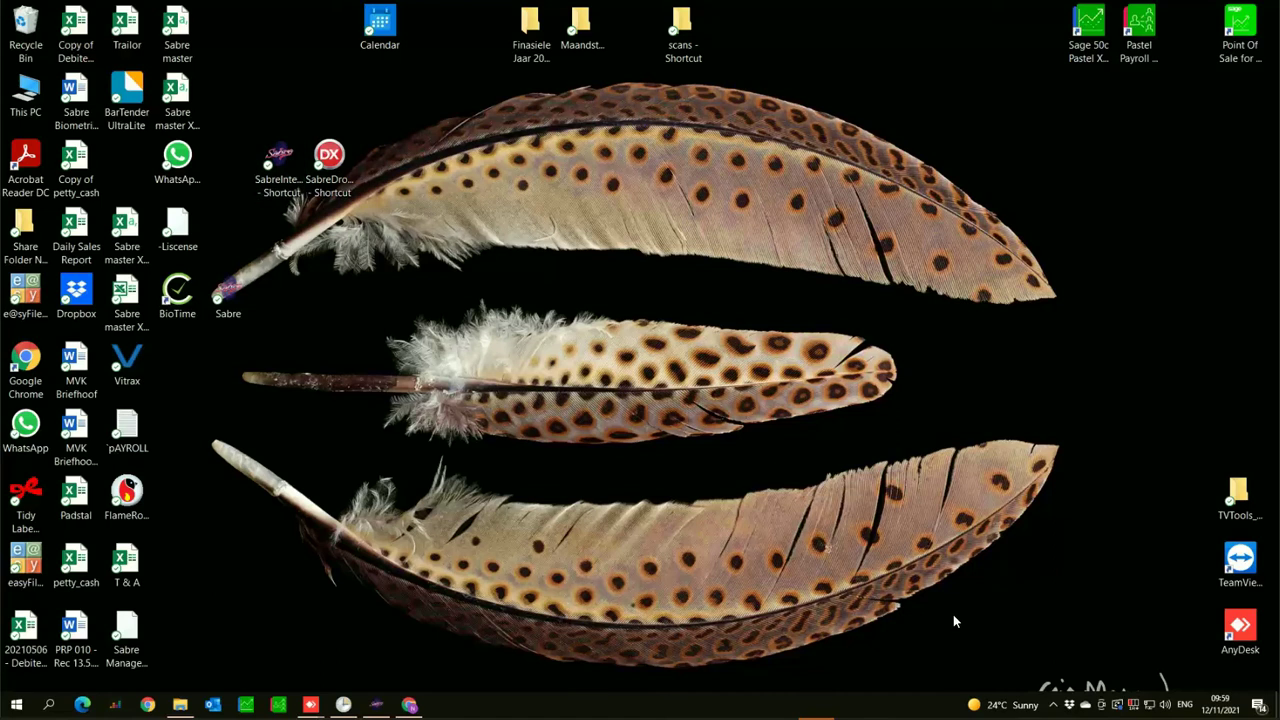
Step: Toggle Auto Pull in the integrator's BioTime to Sabre settings so Pull All Clockings is ticked, then close the integrator
{"action": "left_click", "coordinate": [1053, 704]}
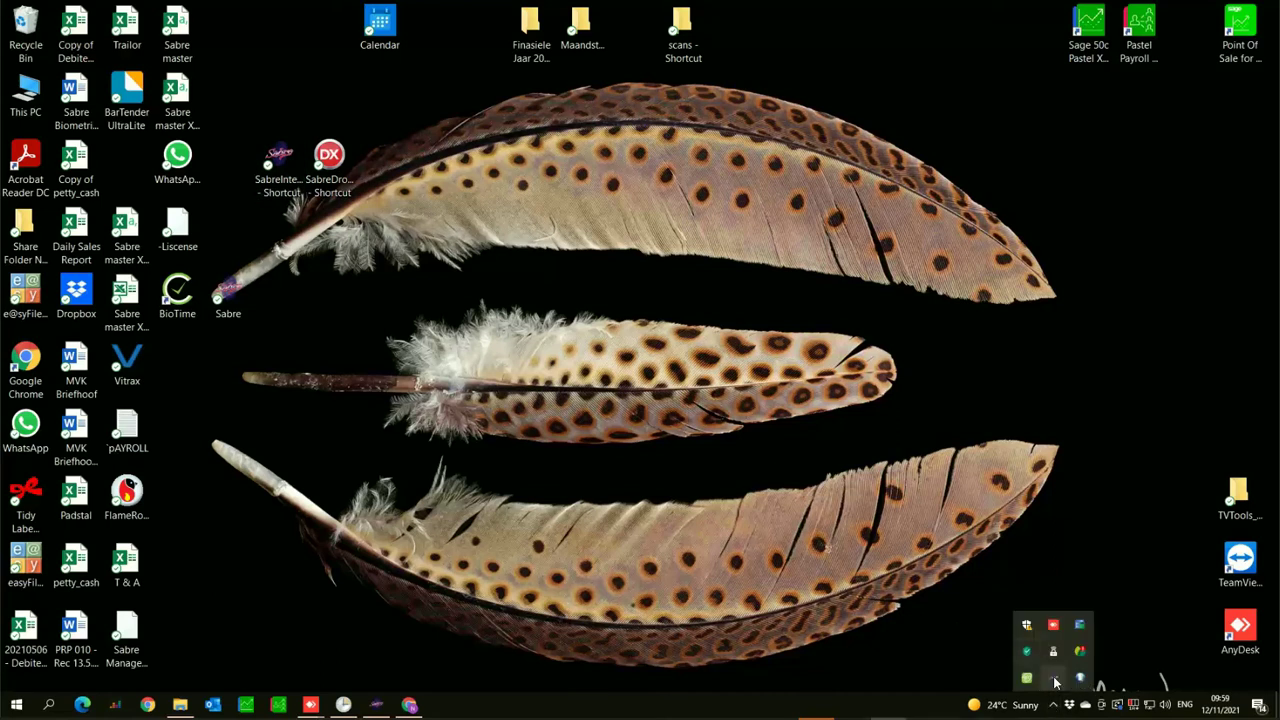
{"action": "double_click", "coordinate": [1055, 682]}
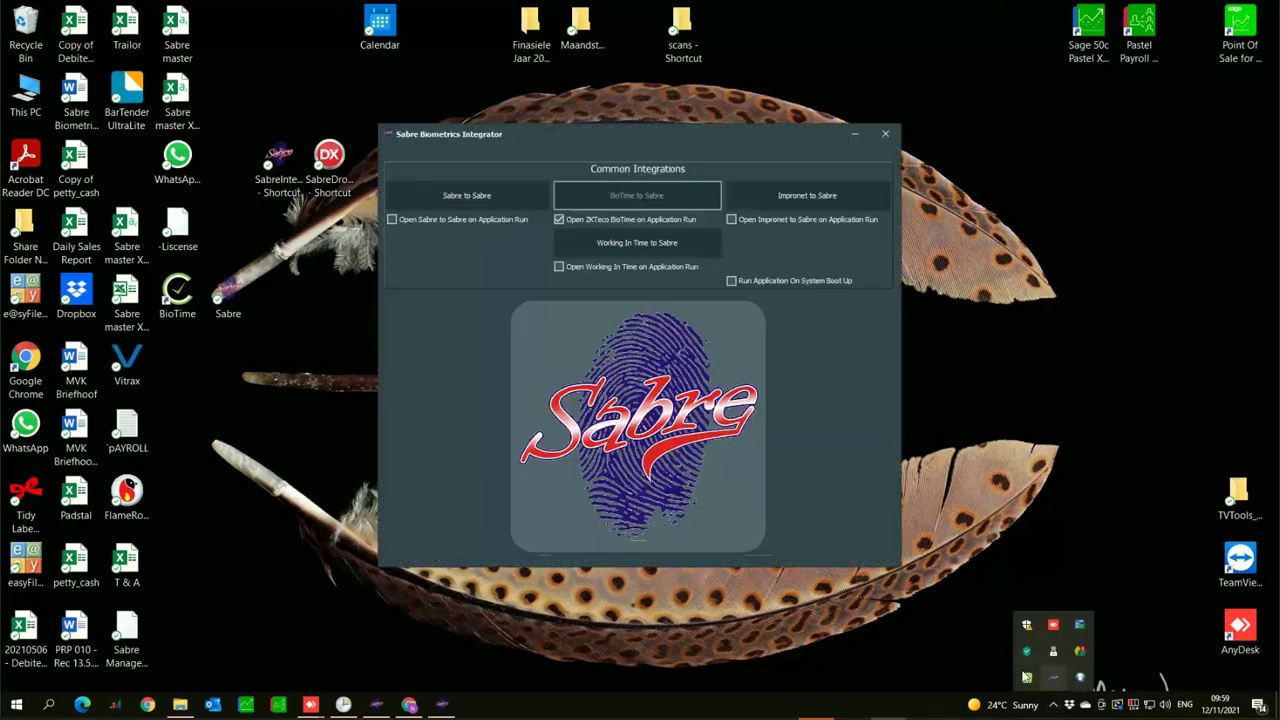
{"action": "left_click", "coordinate": [641, 196]}
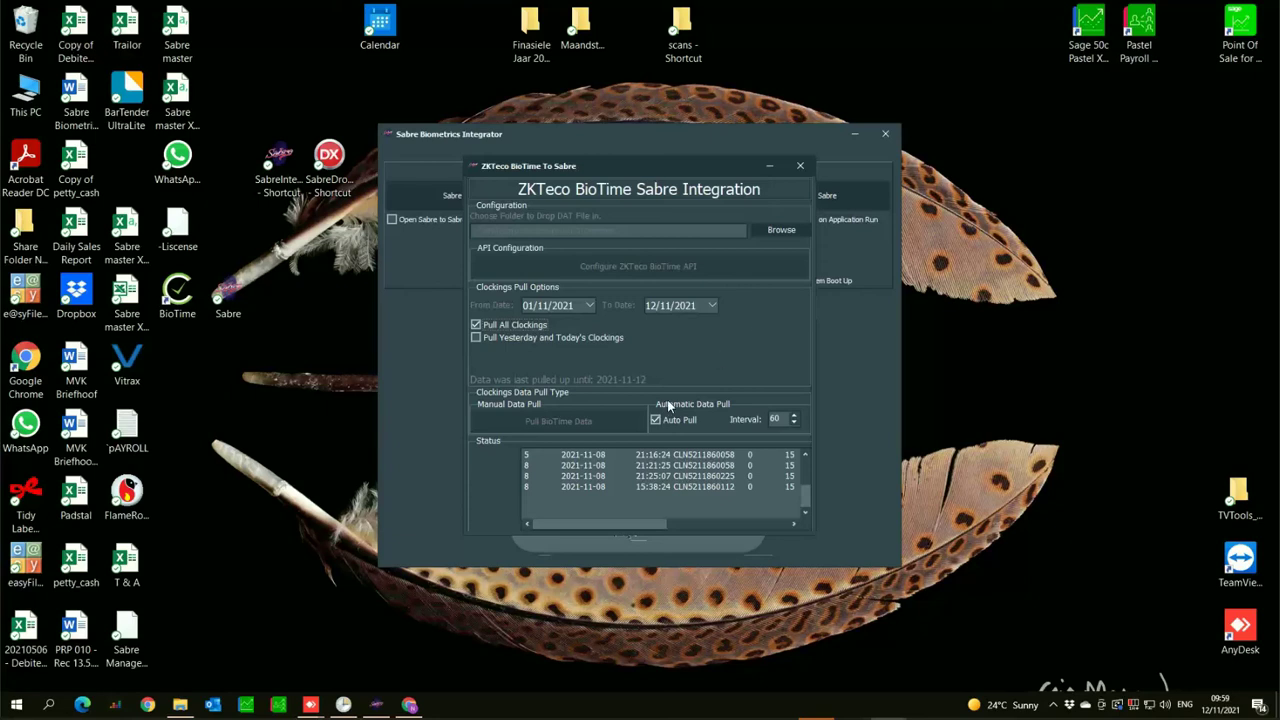
{"action": "left_click", "coordinate": [655, 421]}
{"action": "left_click", "coordinate": [799, 167]}
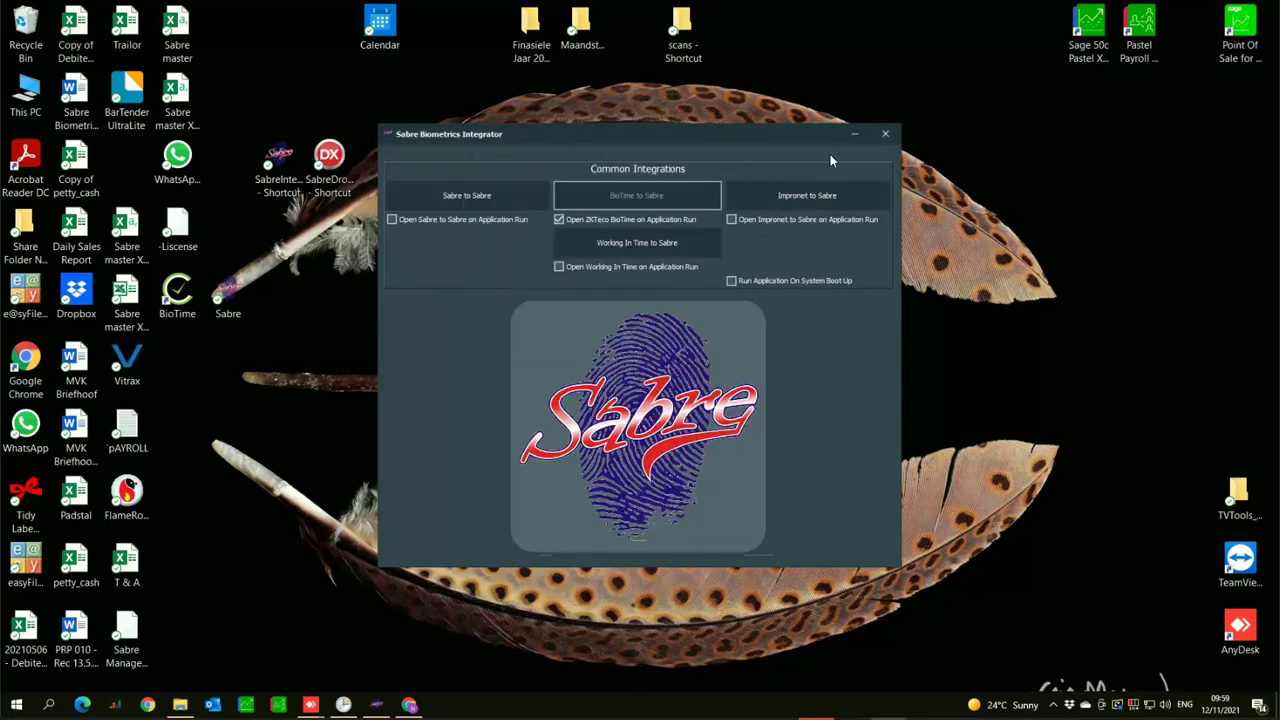
{"action": "left_click", "coordinate": [851, 136]}
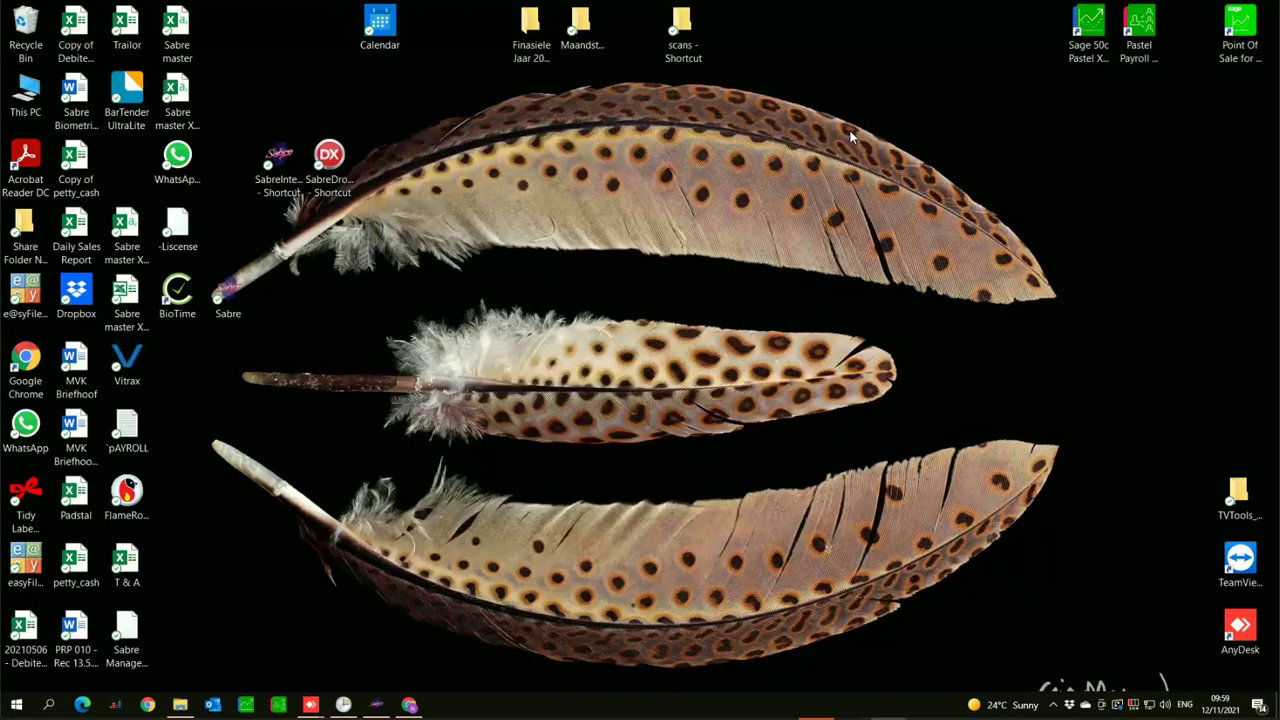
Step: Open Sabre's SupportFiles\Services folder in File Explorer and show its full path
{"action": "left_click", "coordinate": [180, 704]}
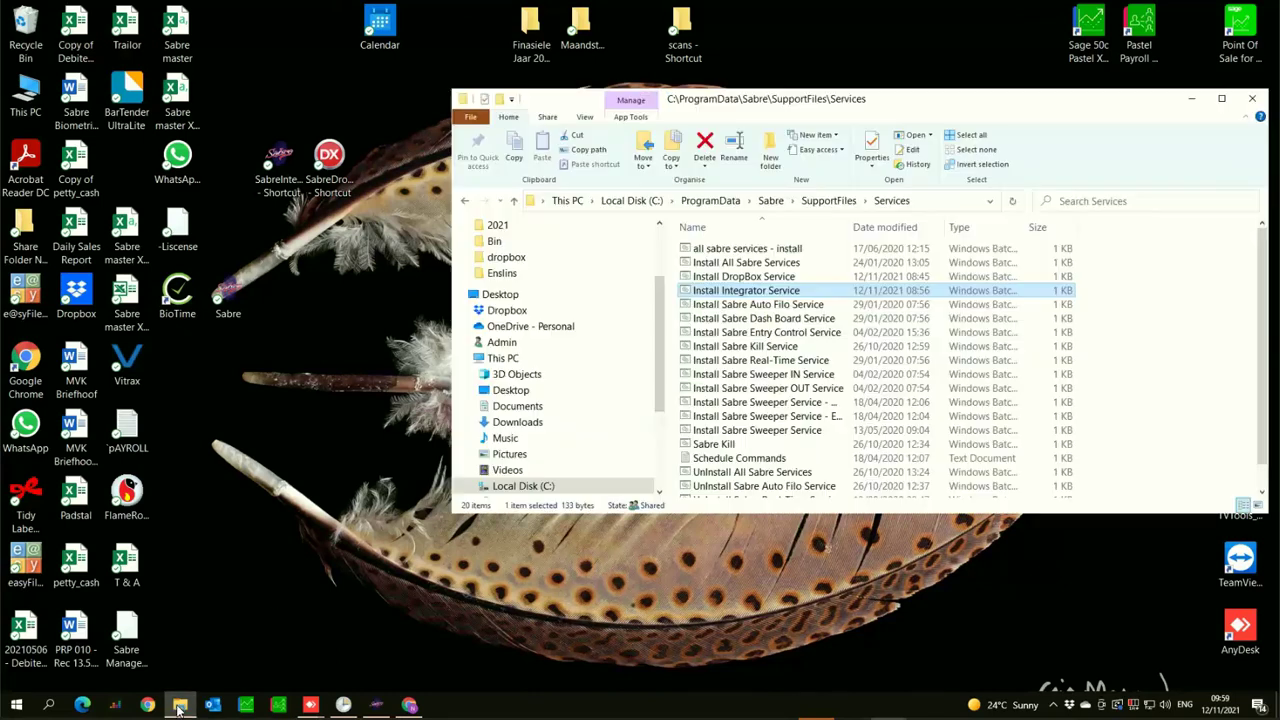
{"action": "left_click", "coordinate": [727, 303]}
{"action": "left_click", "coordinate": [936, 201]}
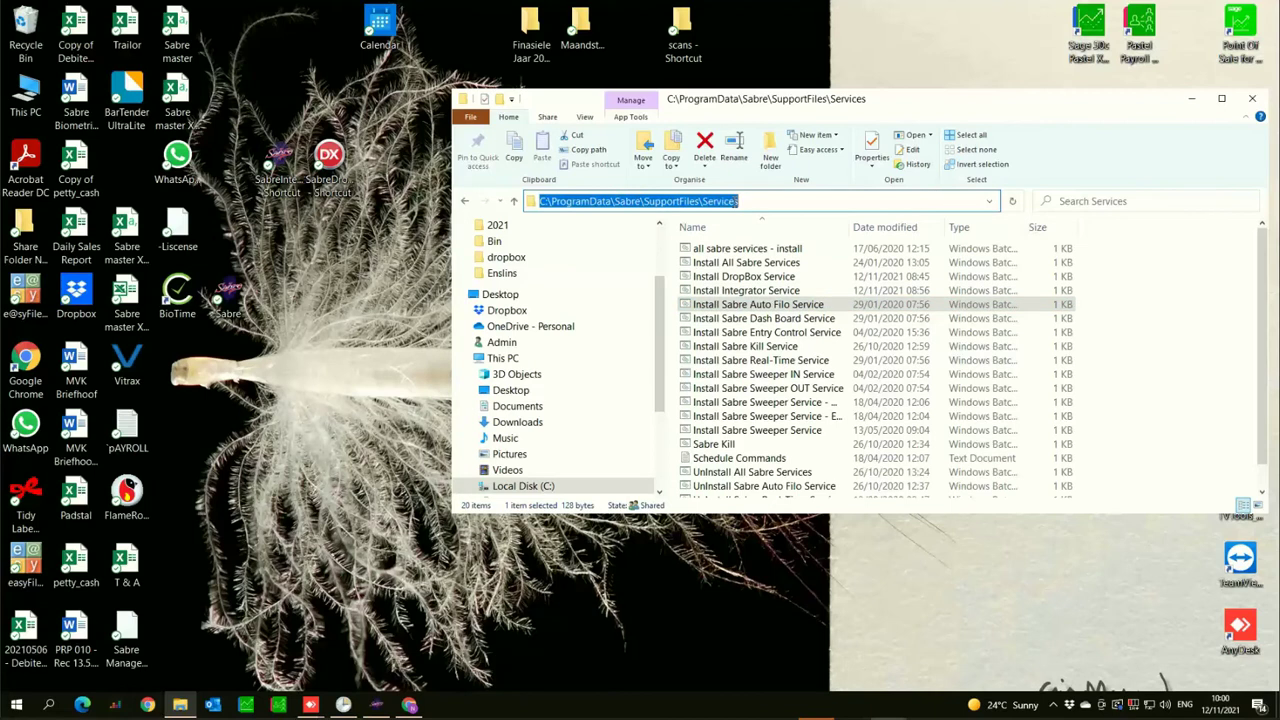
{"action": "left_click", "coordinate": [748, 201]}
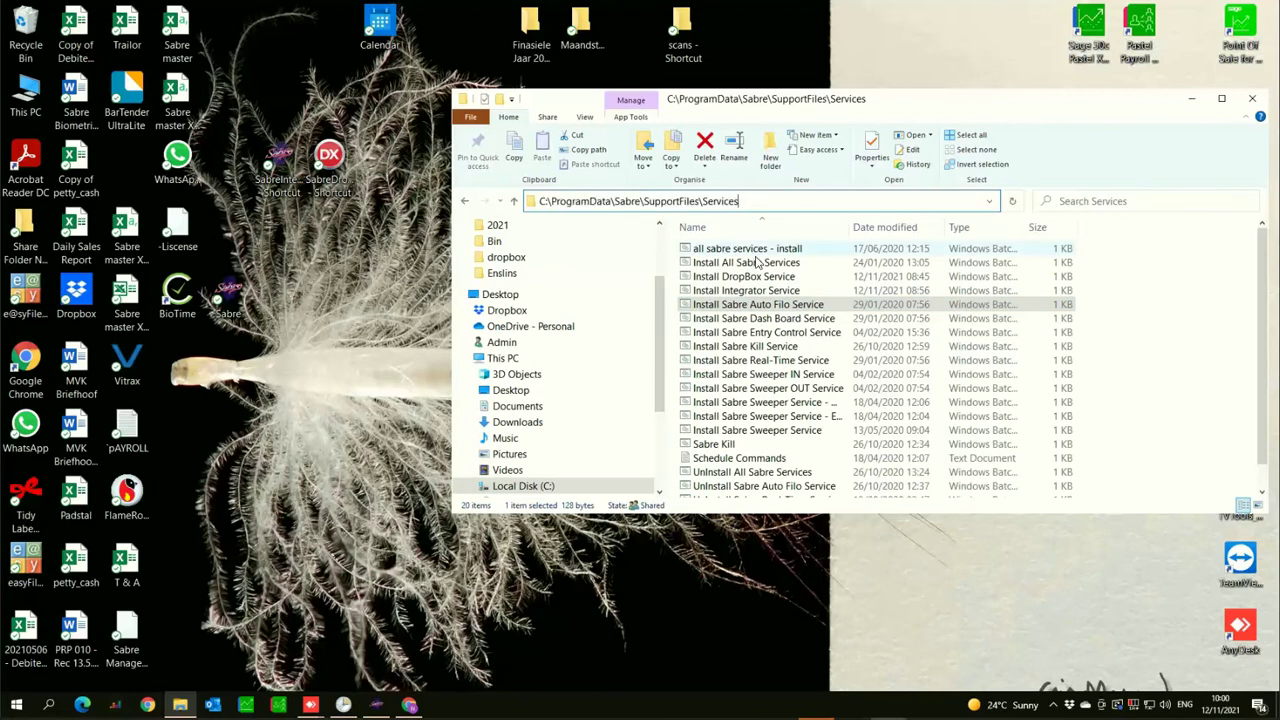
Step: View the Install Integrator Service script in Notepad and close it without changes
{"action": "left_click", "coordinate": [717, 290]}
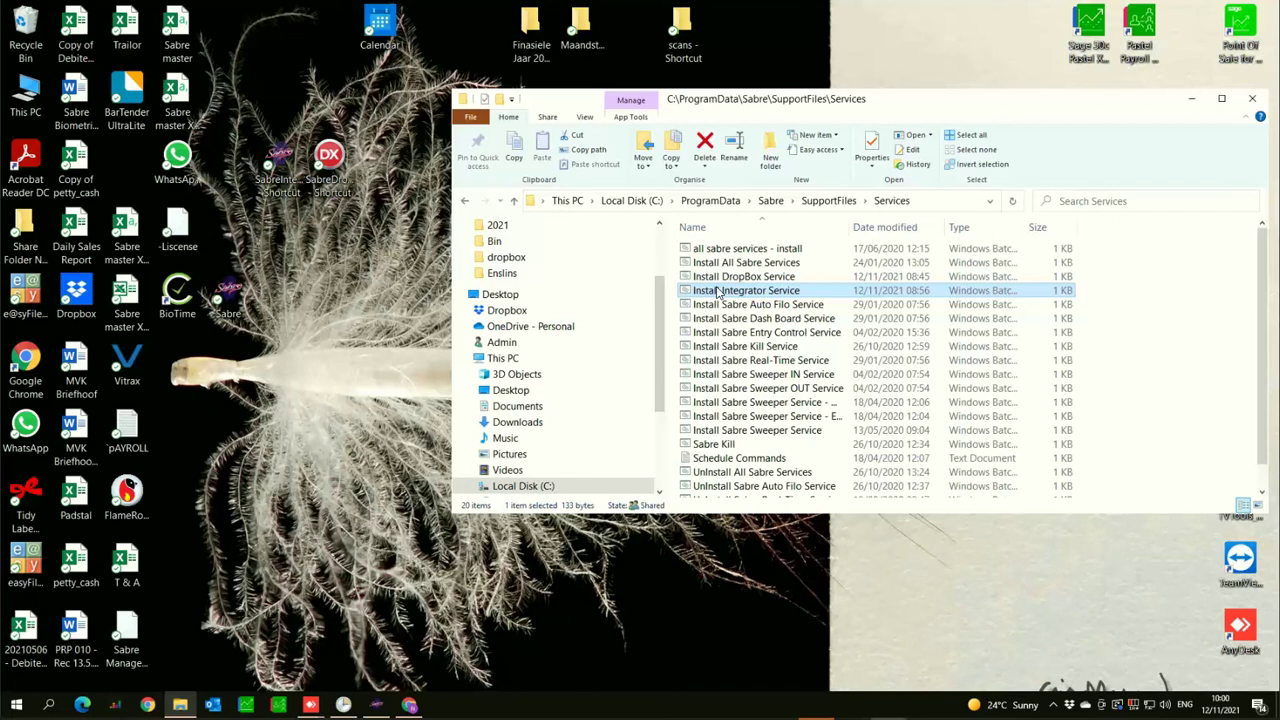
{"action": "right_click", "coordinate": [717, 290]}
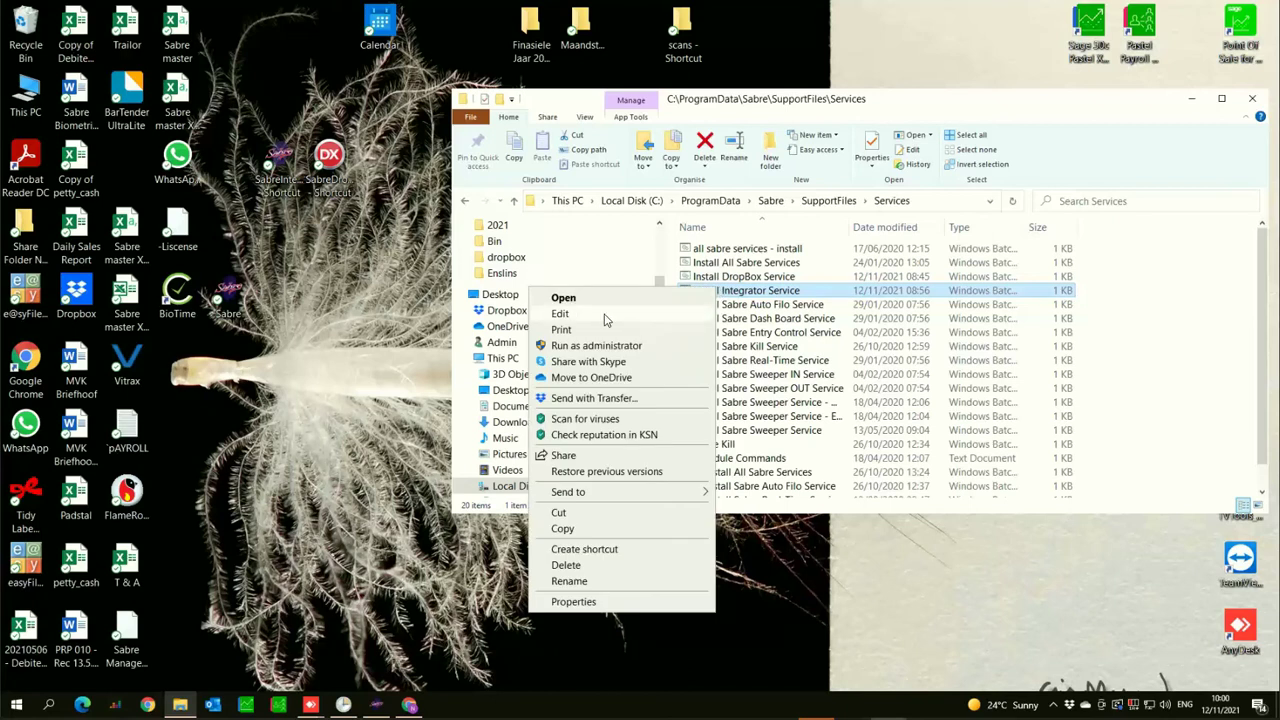
{"action": "left_click", "coordinate": [605, 318]}
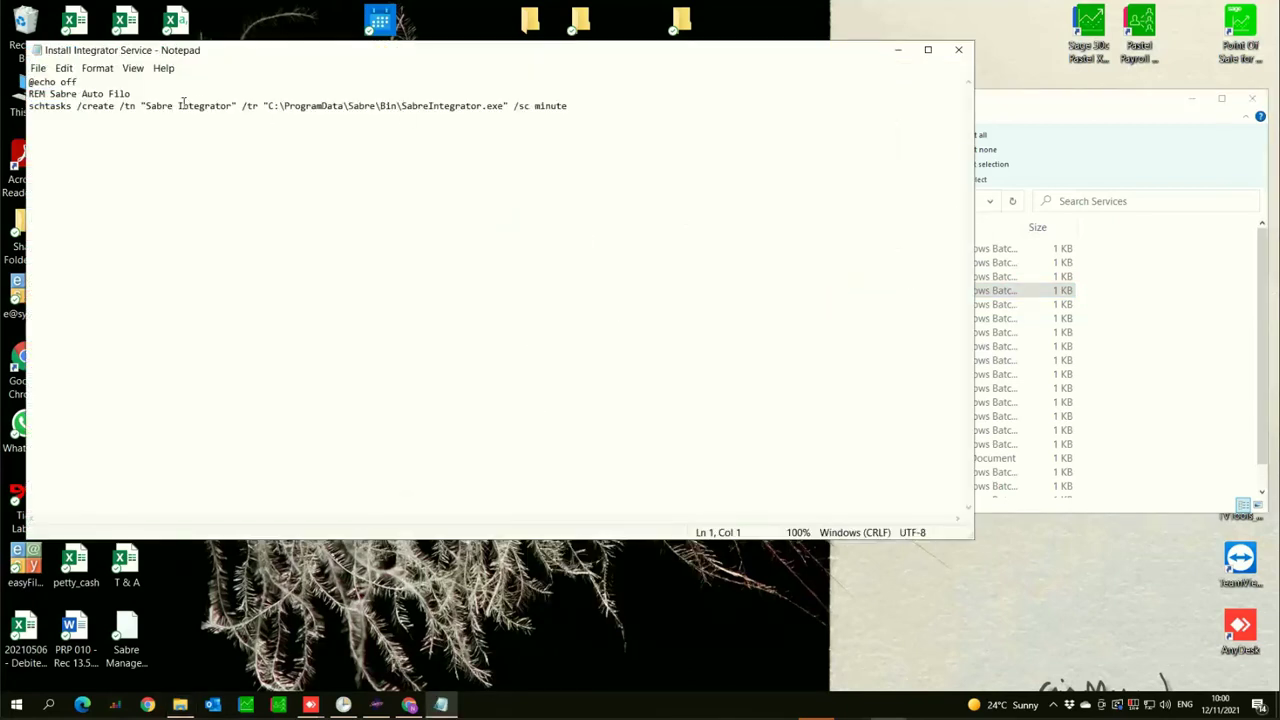
{"action": "left_click", "coordinate": [962, 52]}
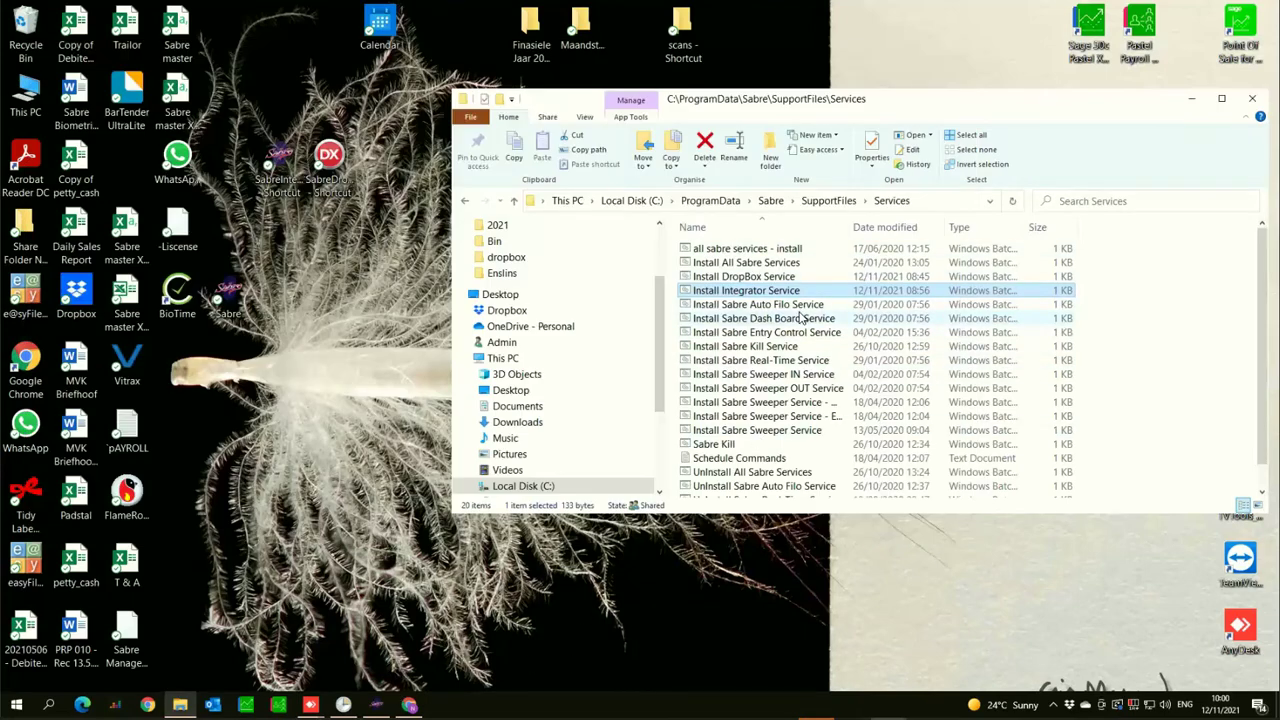
Step: Minimise the Services folder, then reopen the Sabre Biometrics Integrator from the tray and hide it again
{"action": "left_click", "coordinate": [1192, 101]}
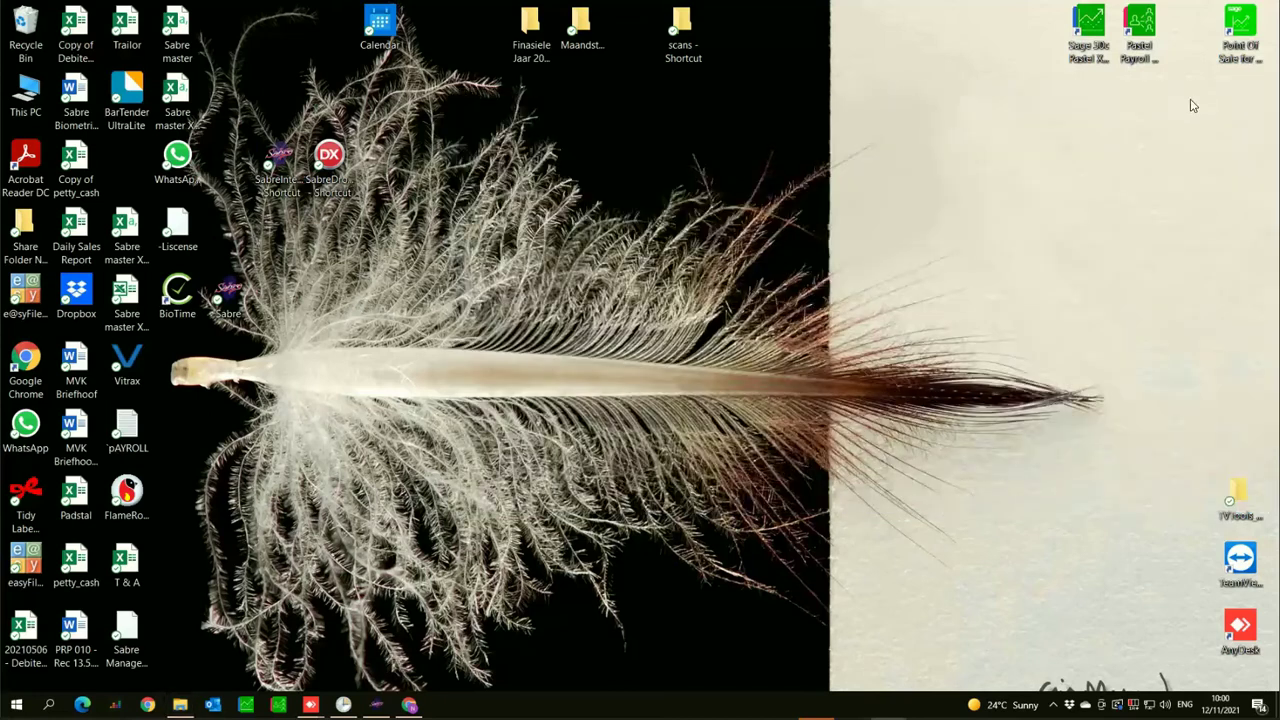
{"action": "left_click", "coordinate": [1053, 704]}
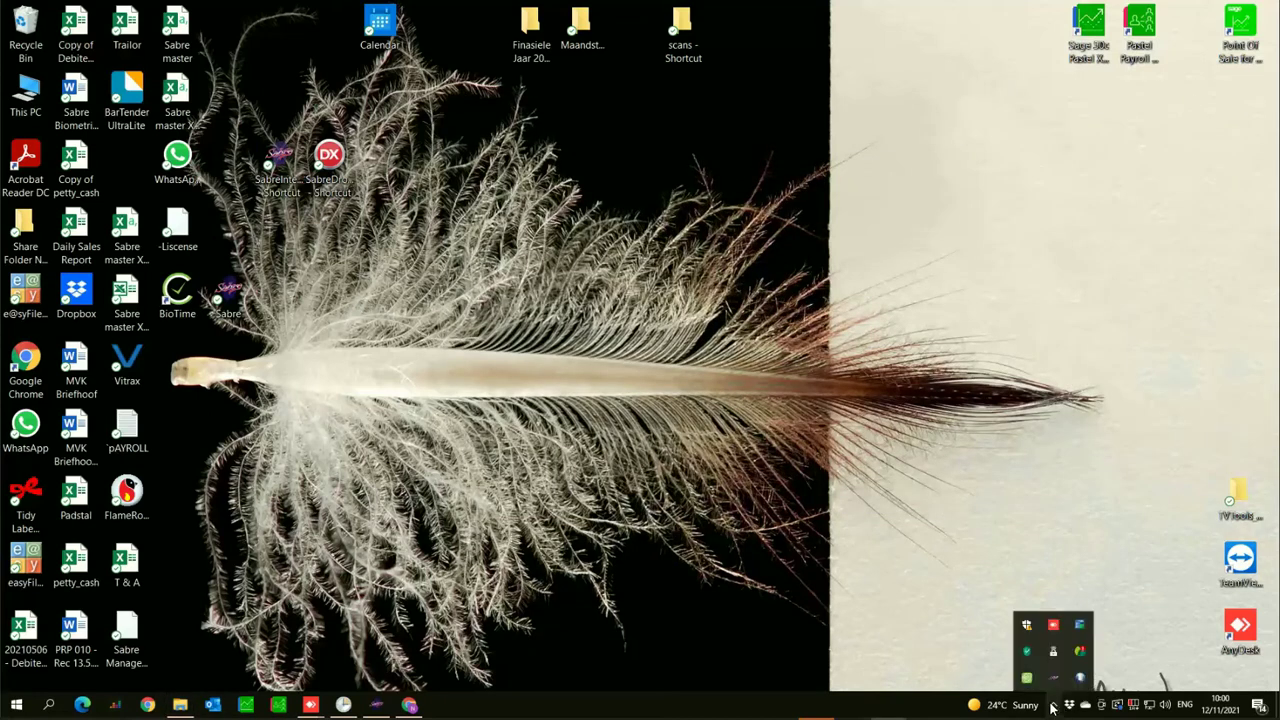
{"action": "left_click", "coordinate": [1054, 679]}
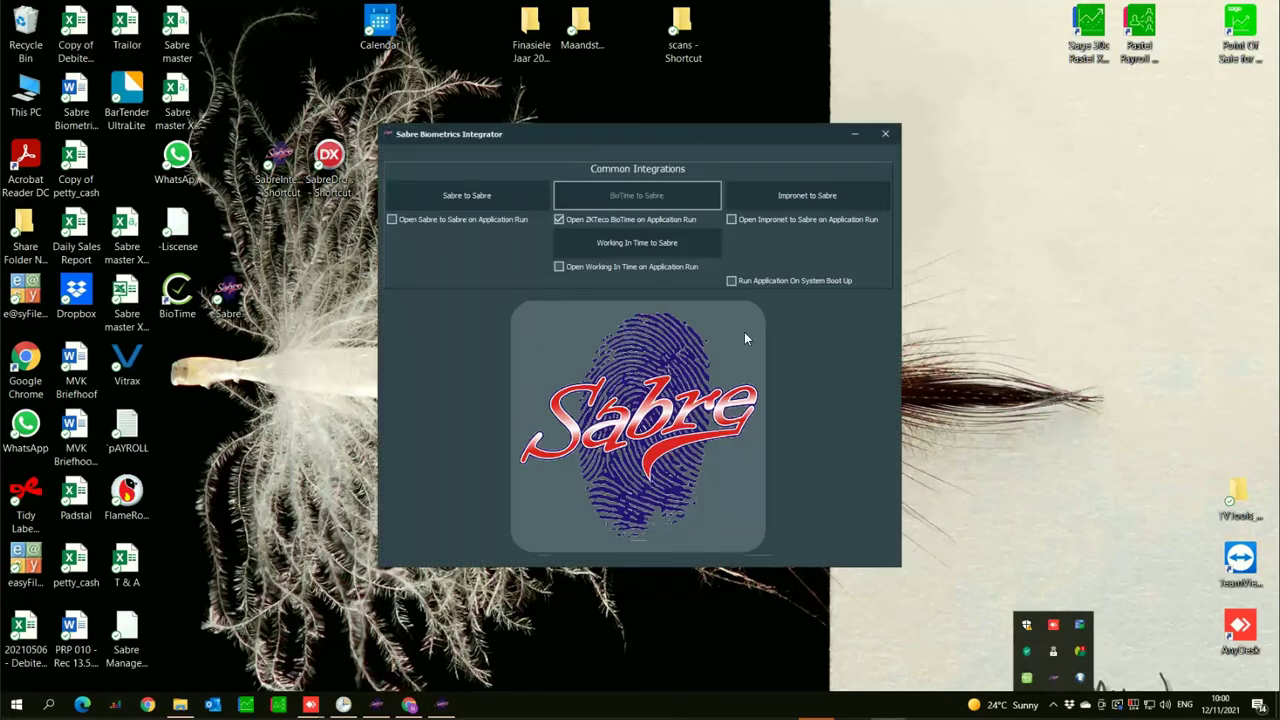
{"action": "left_click", "coordinate": [855, 136]}
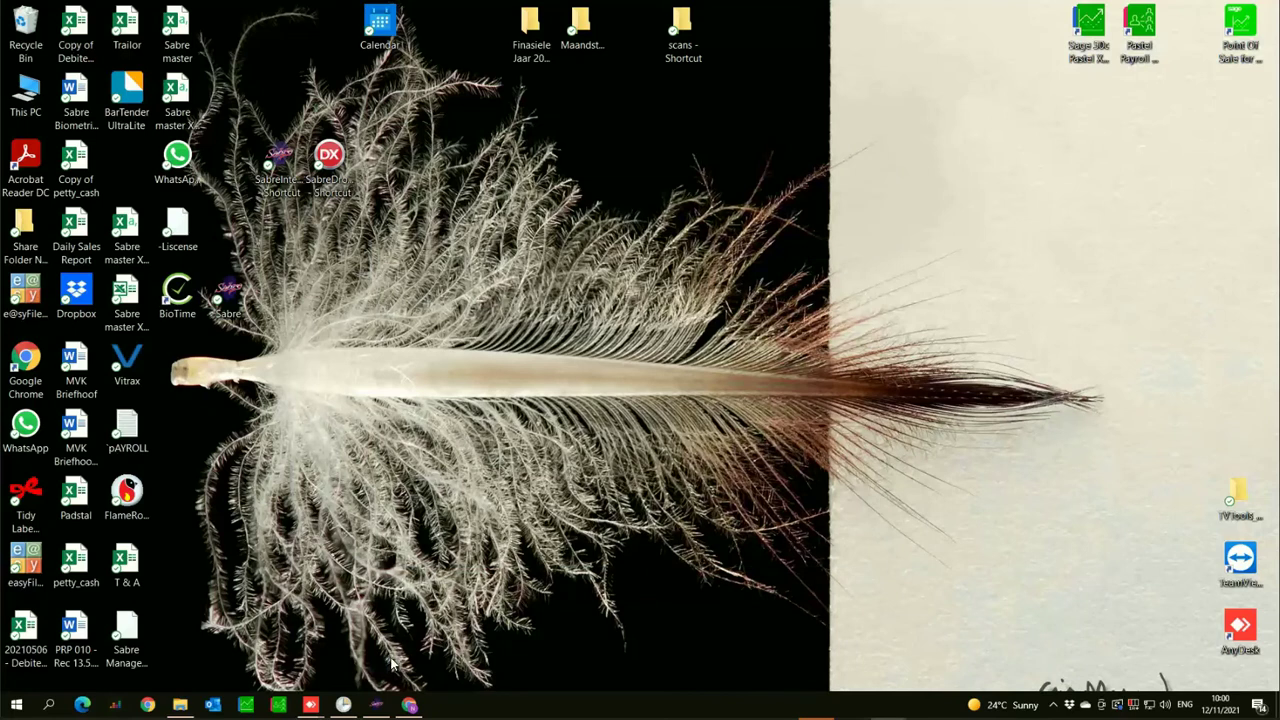
Step: Bring up the Sabre Drop Box tray menu showing Run Manual Read, Enable Auto Read and Restore
{"action": "left_click", "coordinate": [330, 160]}
{"action": "left_click", "coordinate": [536, 258]}
{"action": "left_click", "coordinate": [1055, 706]}
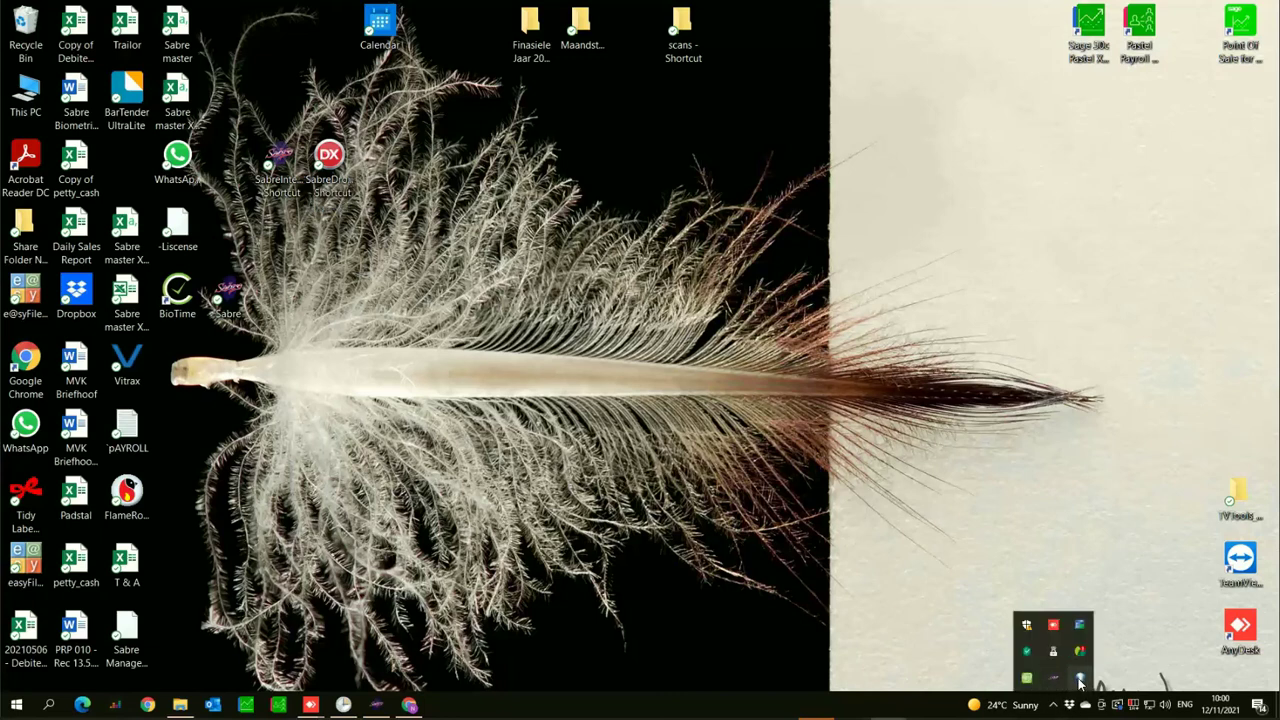
{"action": "right_click", "coordinate": [1080, 678]}
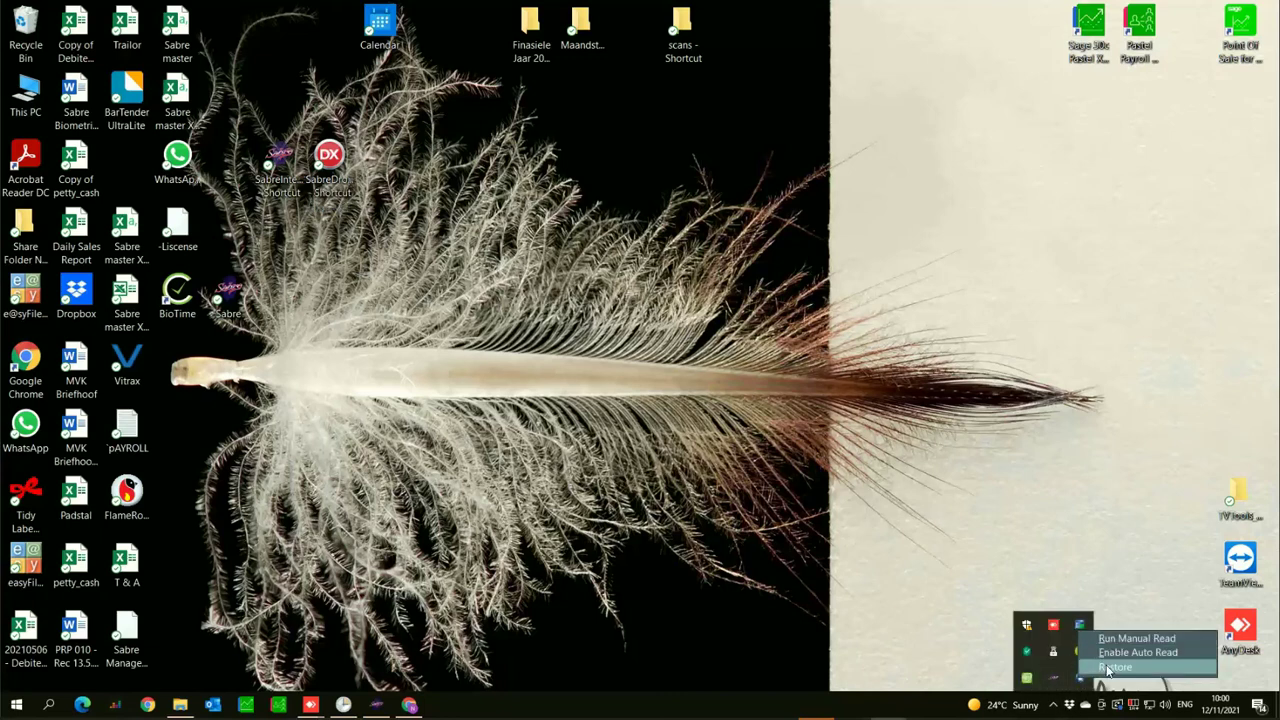
Step: Restore Sabre Drop Box, turn Auto Read off, and open the File Importer Config settings
{"action": "left_click", "coordinate": [1115, 667]}
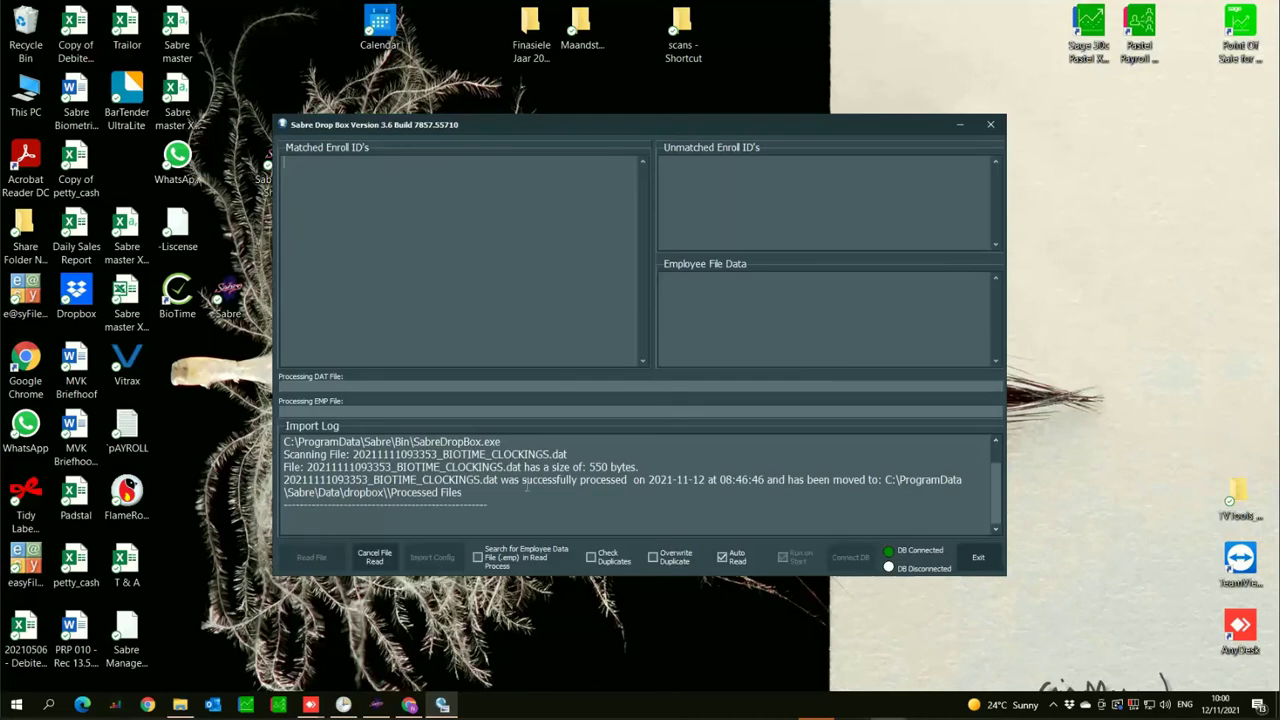
{"action": "left_click", "coordinate": [722, 558]}
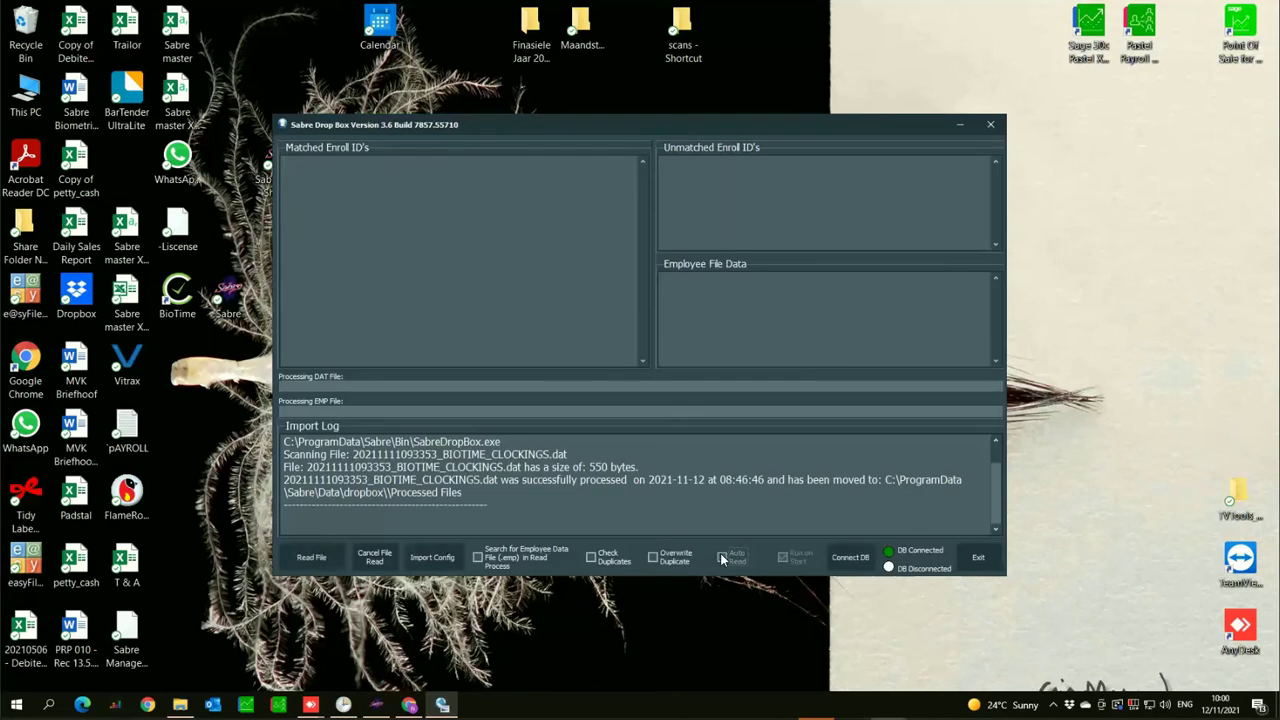
{"action": "left_click", "coordinate": [434, 562]}
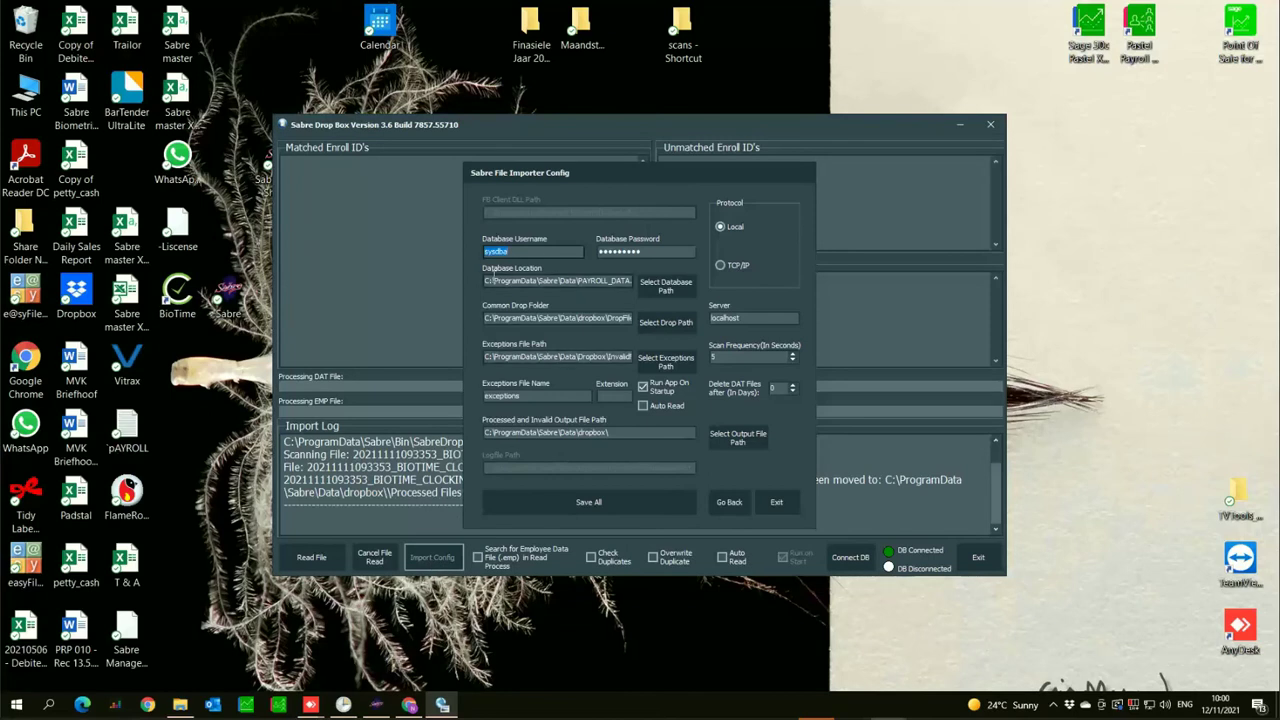
{"action": "left_click", "coordinate": [647, 251]}
{"action": "left_click_drag", "start_coordinate": [581, 280], "coordinate": [614, 283]}
{"action": "left_click_drag", "start_coordinate": [521, 281], "coordinate": [467, 281]}
{"action": "left_click", "coordinate": [594, 318]}
{"action": "left_click_drag", "start_coordinate": [576, 319], "coordinate": [632, 319]}
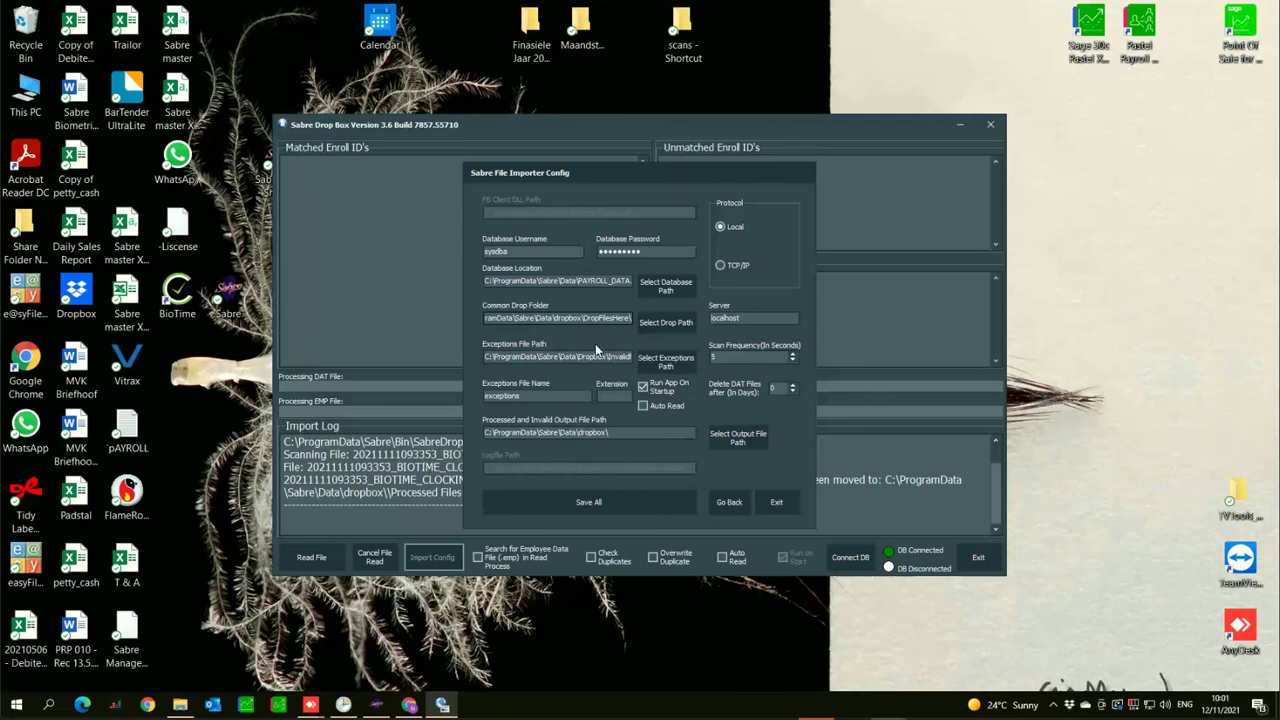
Step: Browse to ProgramData\Sabre\Data\dropbox and open the Processed Files folder
{"action": "left_click", "coordinate": [180, 704]}
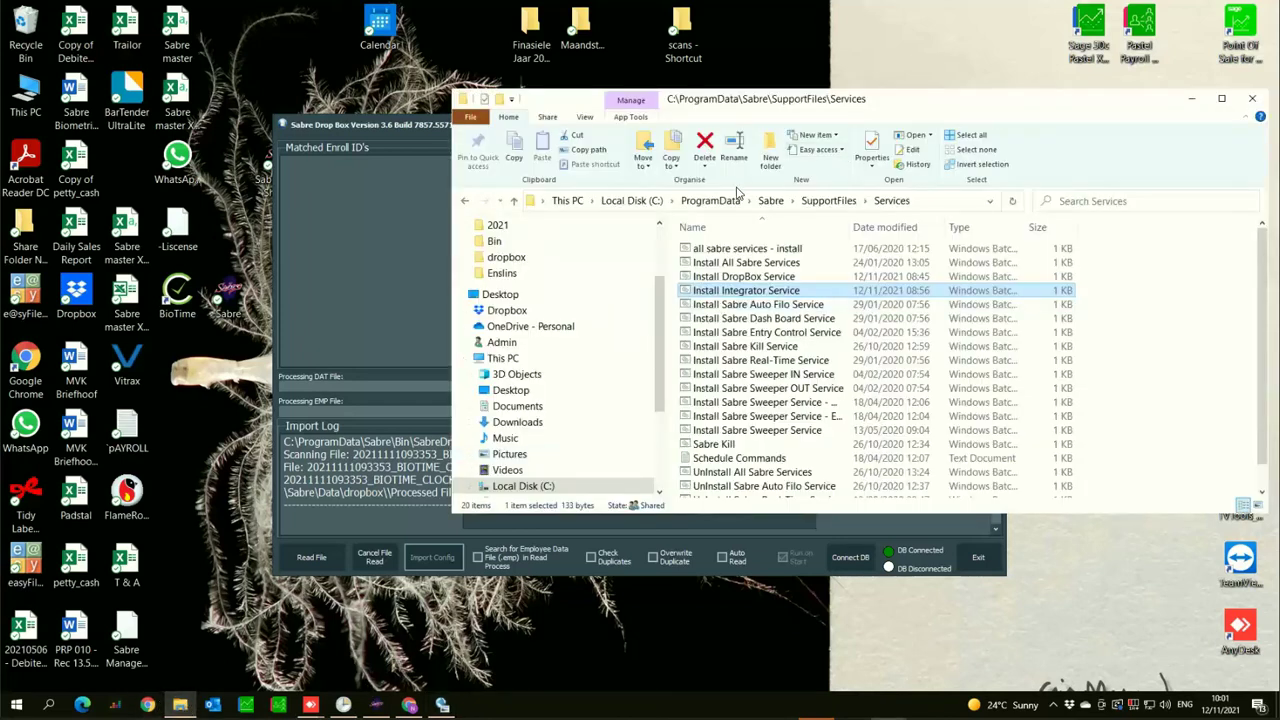
{"action": "left_click", "coordinate": [770, 200]}
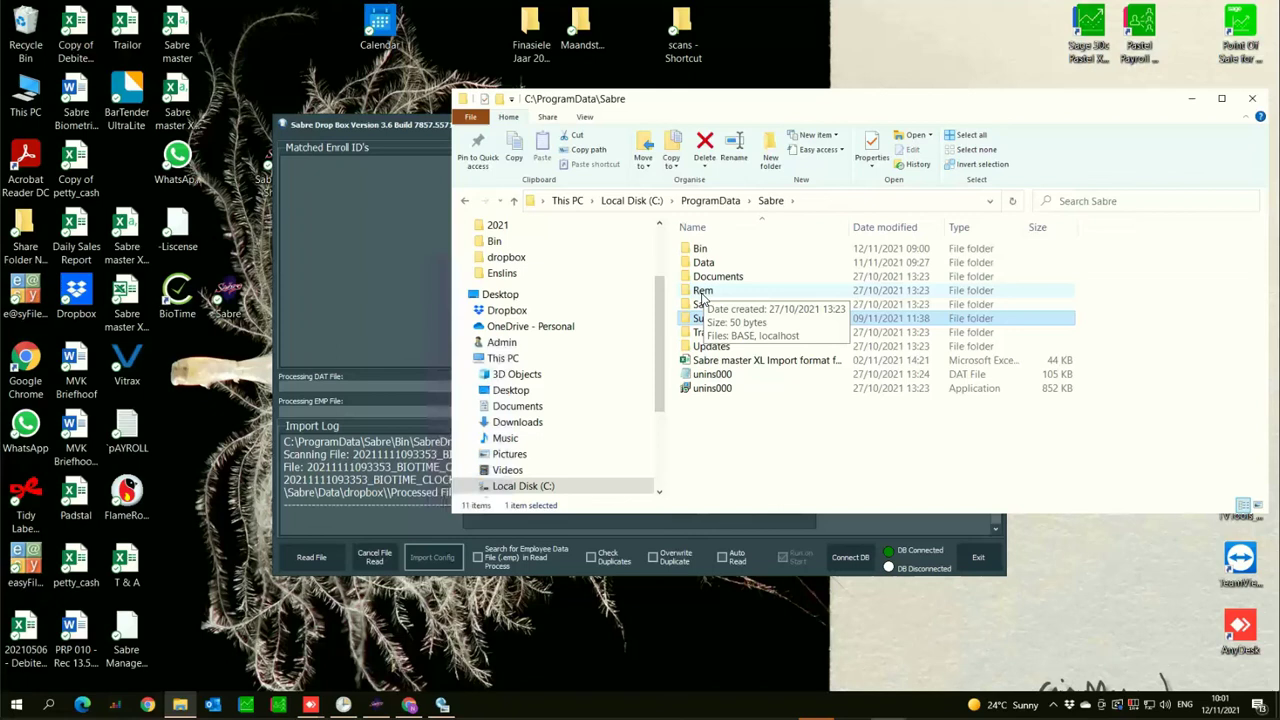
{"action": "double_click", "coordinate": [703, 262]}
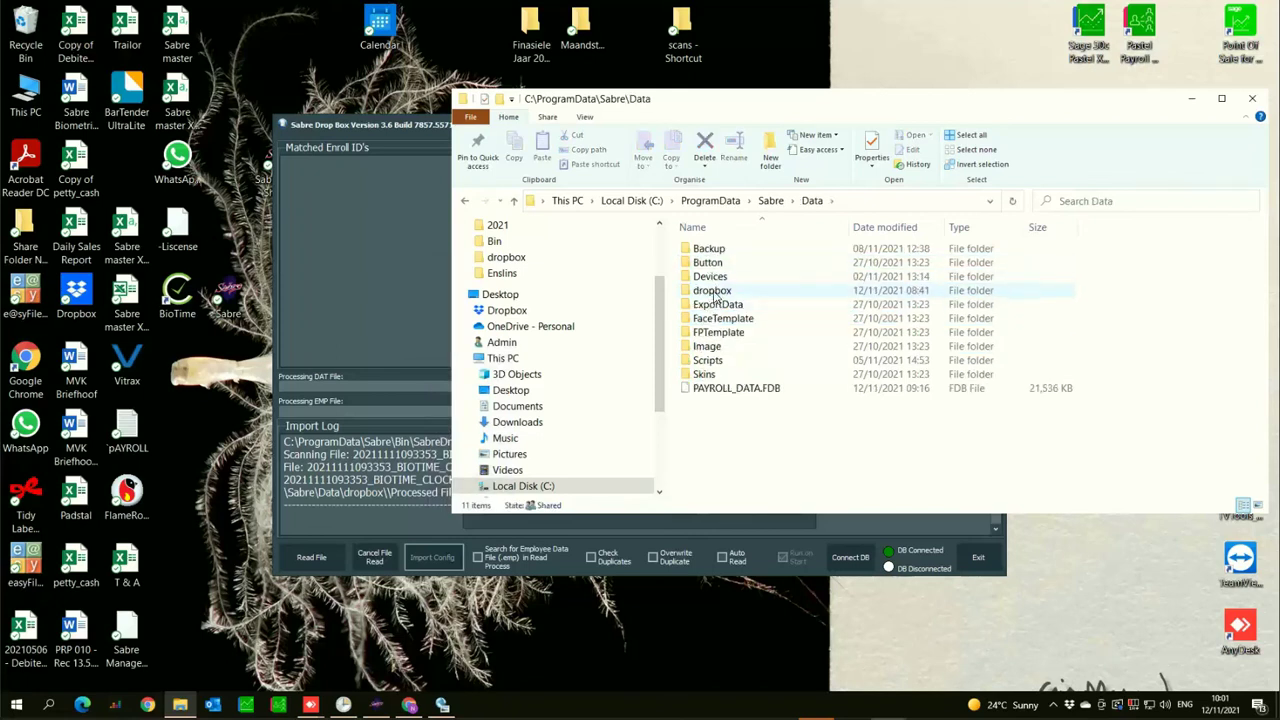
{"action": "double_click", "coordinate": [713, 291]}
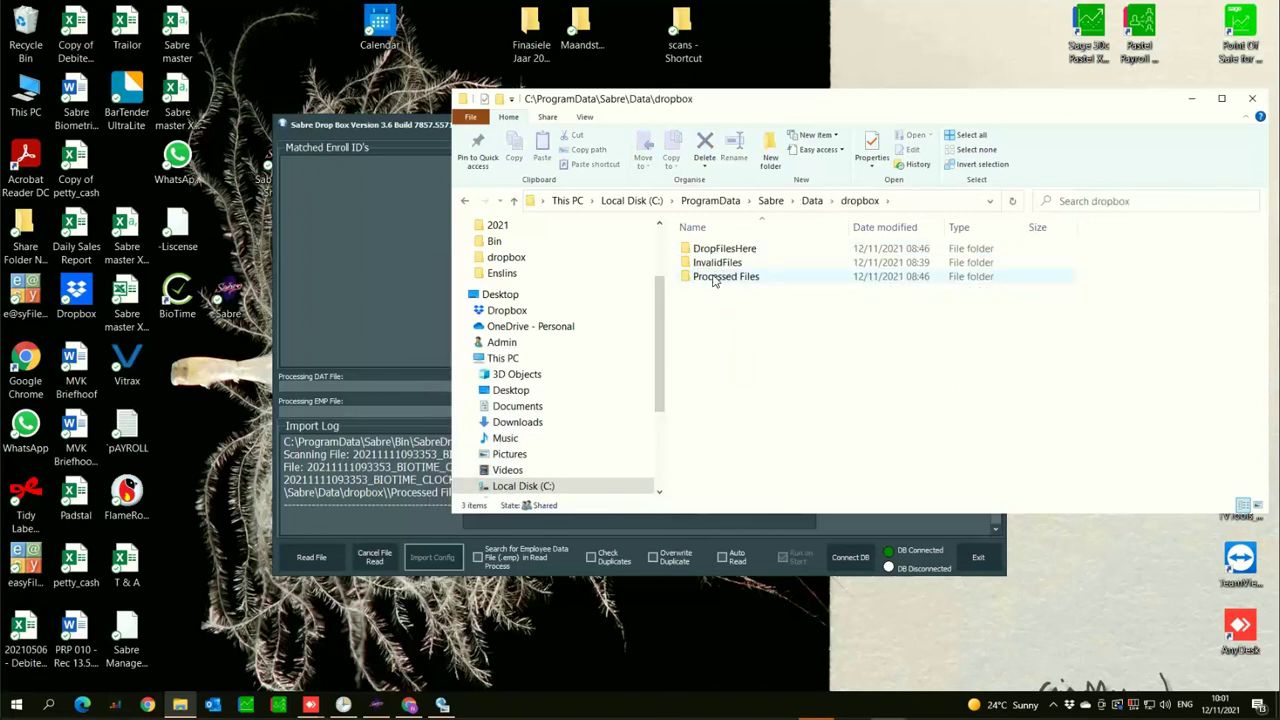
{"action": "left_click", "coordinate": [713, 281]}
{"action": "left_click", "coordinate": [718, 252]}
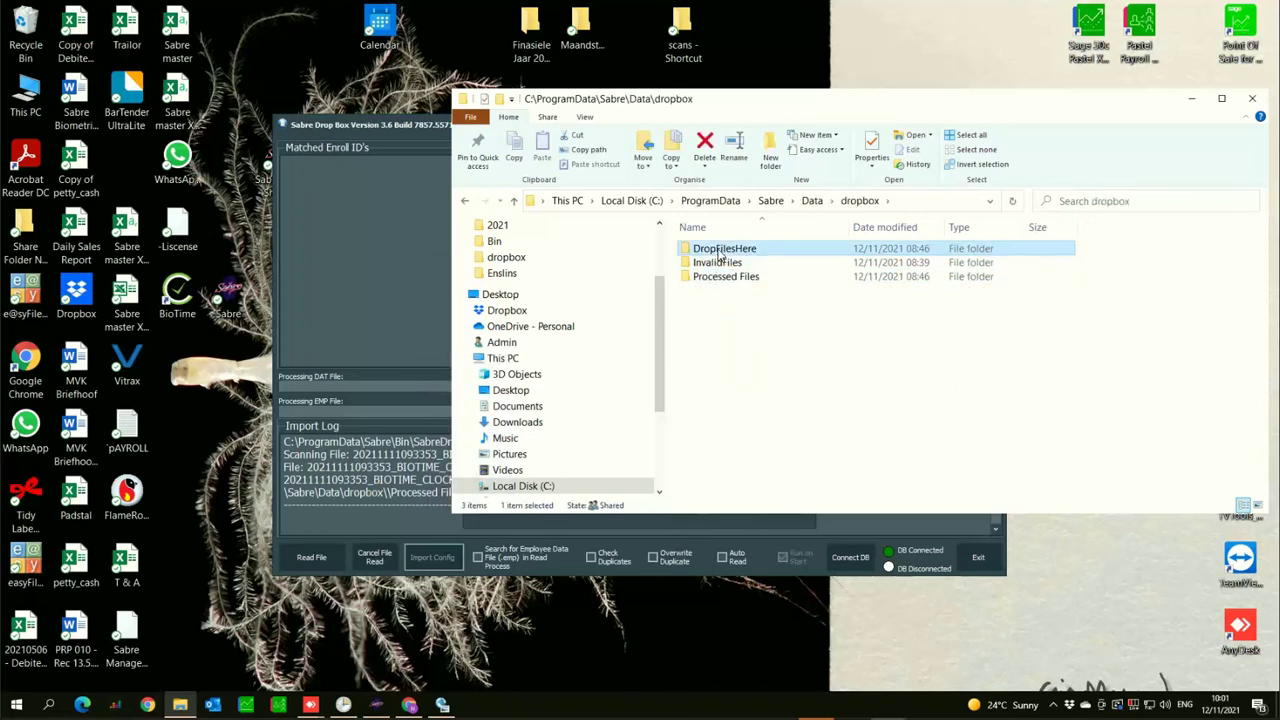
{"action": "left_click", "coordinate": [716, 264]}
{"action": "left_click", "coordinate": [718, 250]}
{"action": "left_click", "coordinate": [716, 265]}
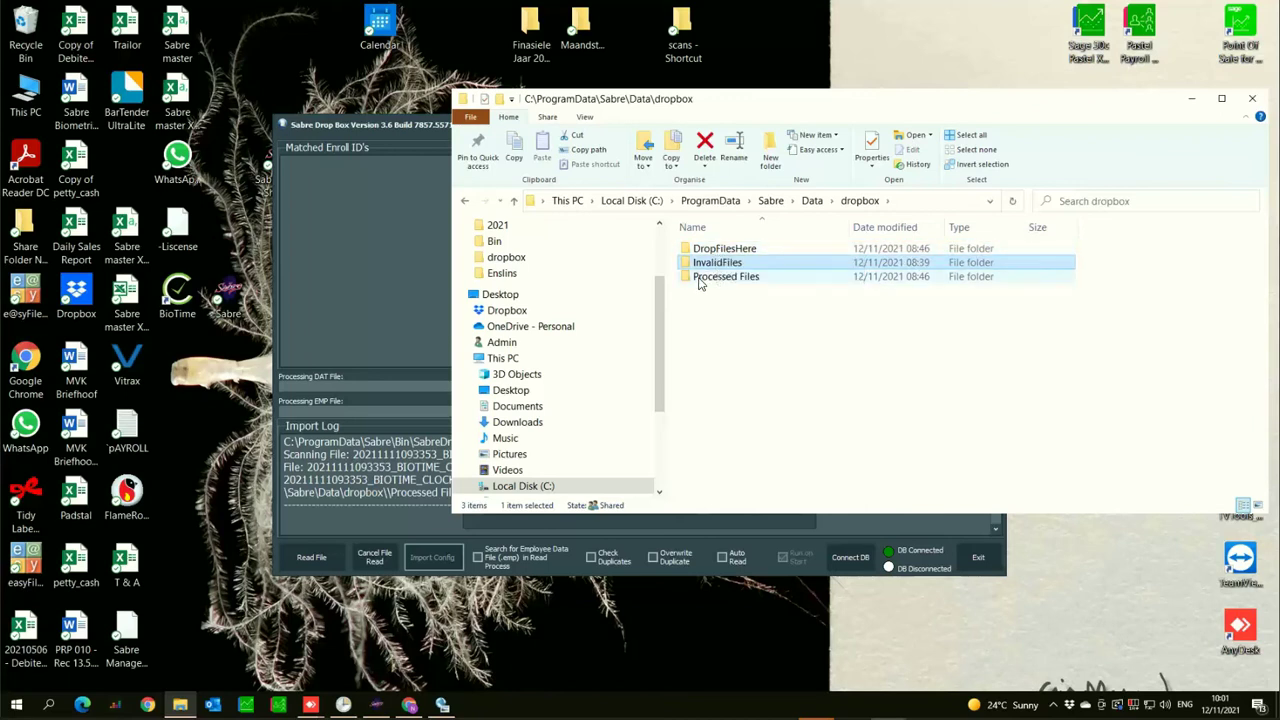
{"action": "left_click", "coordinate": [701, 280]}
{"action": "double_click", "coordinate": [701, 280]}
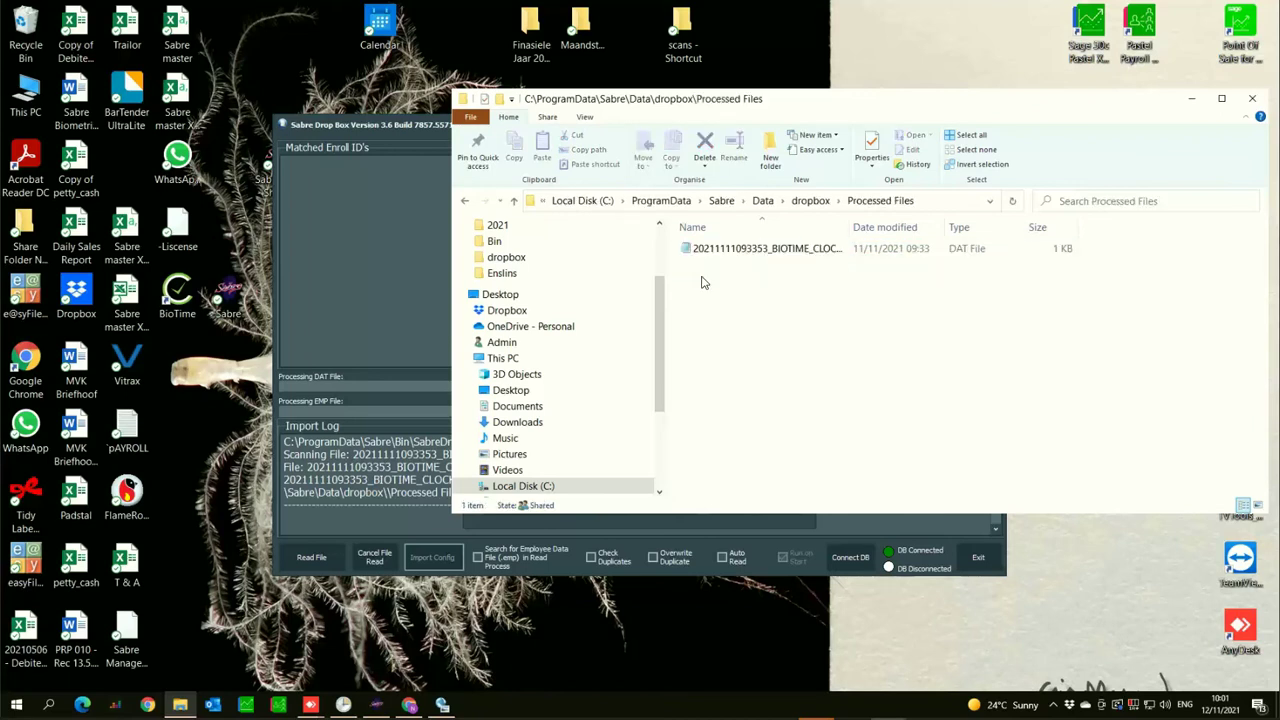
Step: Move the BIOTIME clockings DAT file from Processed Files into the empty DropFilesHere folder
{"action": "left_click", "coordinate": [716, 251]}
{"action": "right_click", "coordinate": [716, 251]}
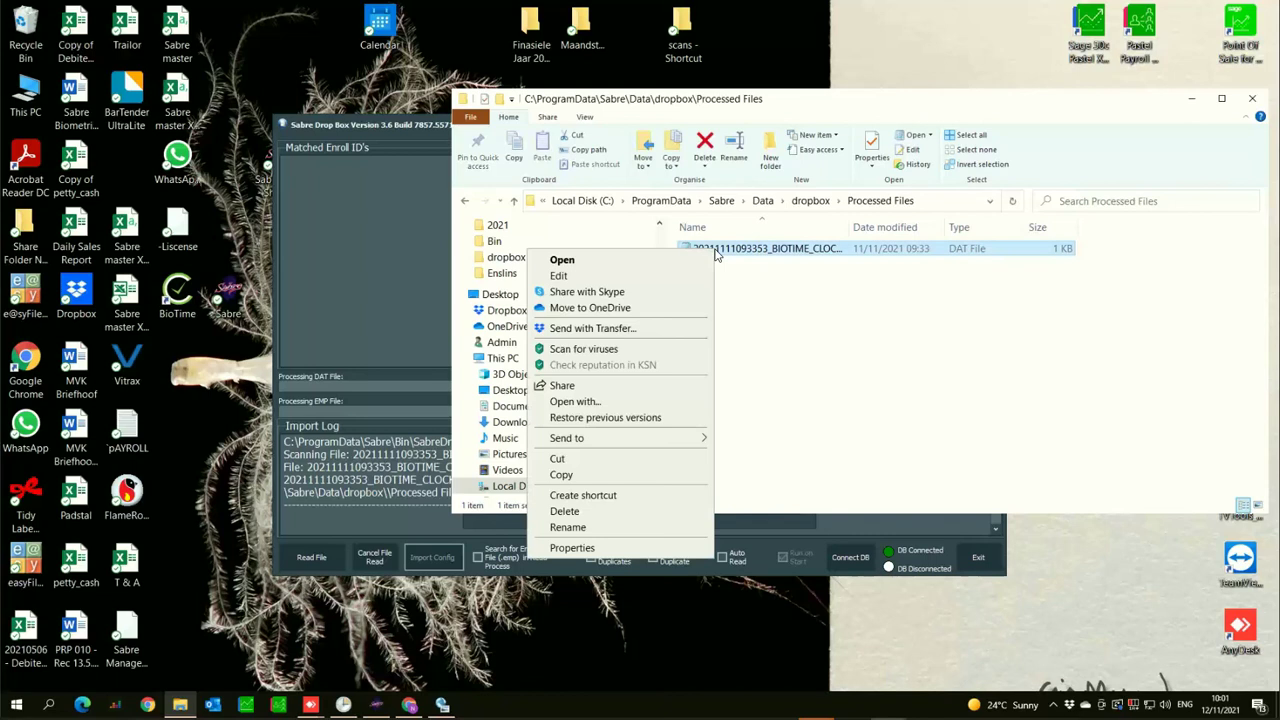
{"action": "left_click", "coordinate": [559, 462]}
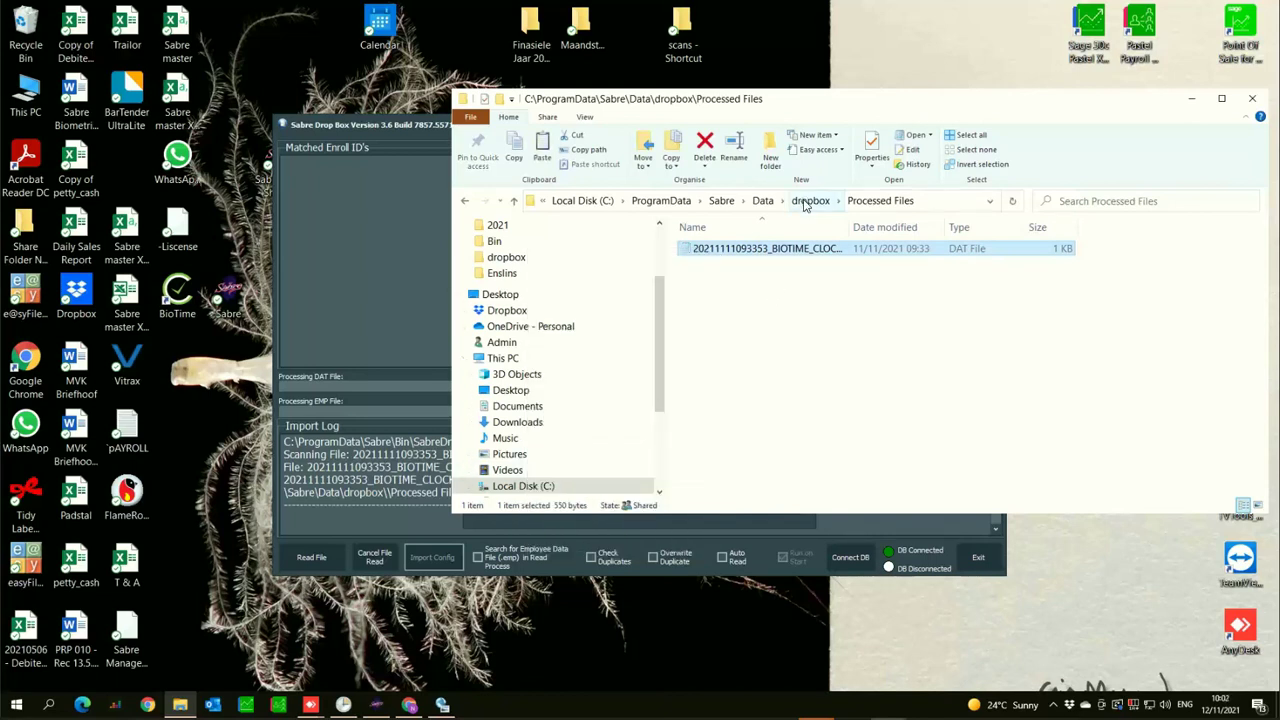
{"action": "left_click", "coordinate": [810, 200]}
{"action": "double_click", "coordinate": [720, 249]}
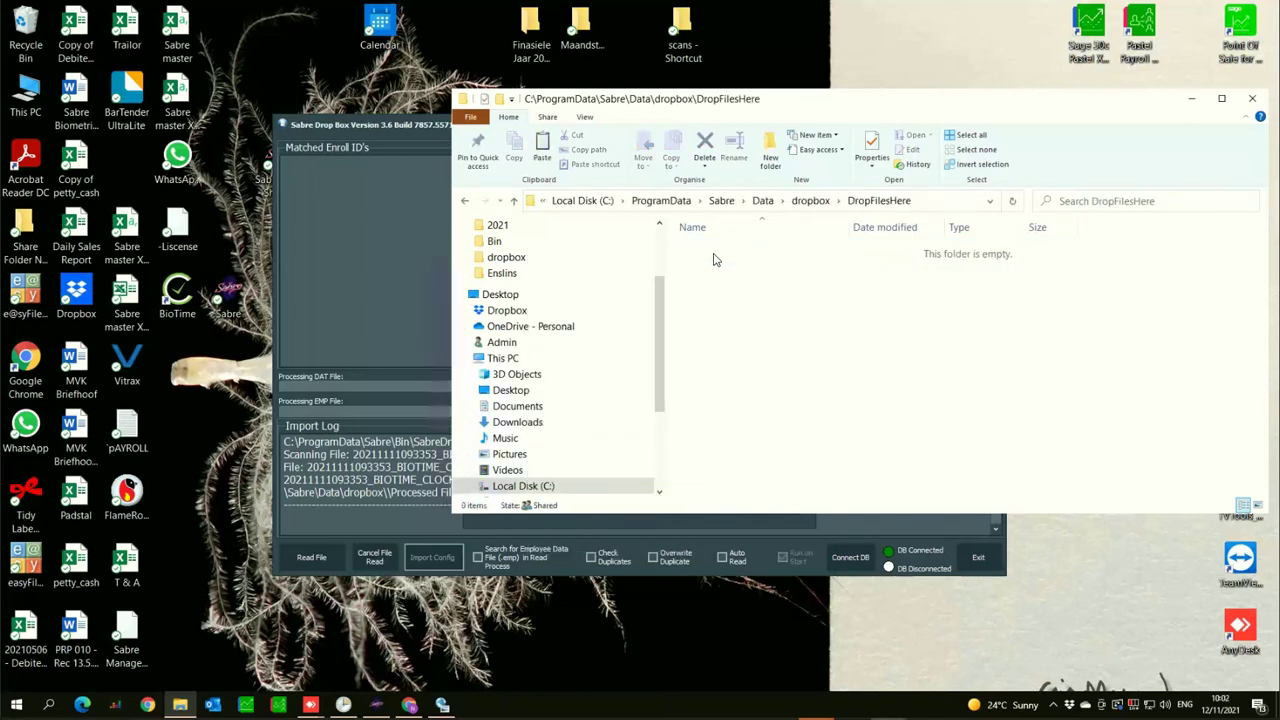
{"action": "right_click", "coordinate": [745, 314]}
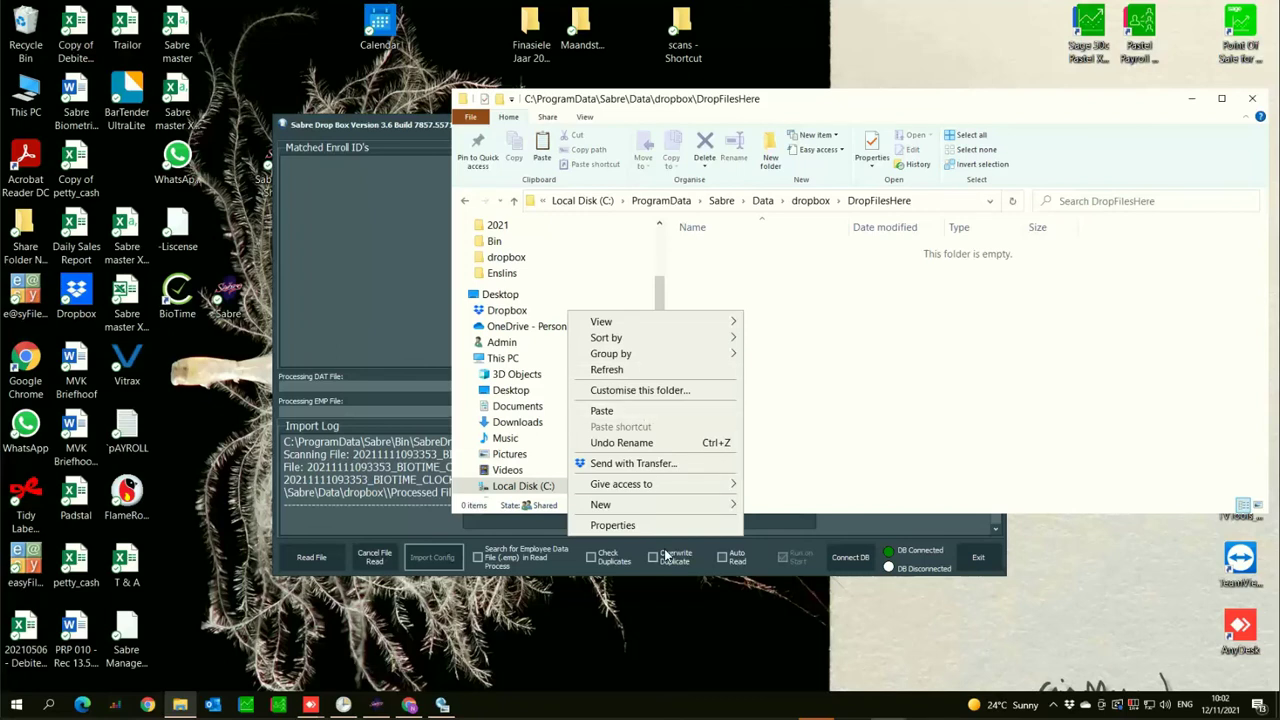
{"action": "left_click", "coordinate": [604, 411]}
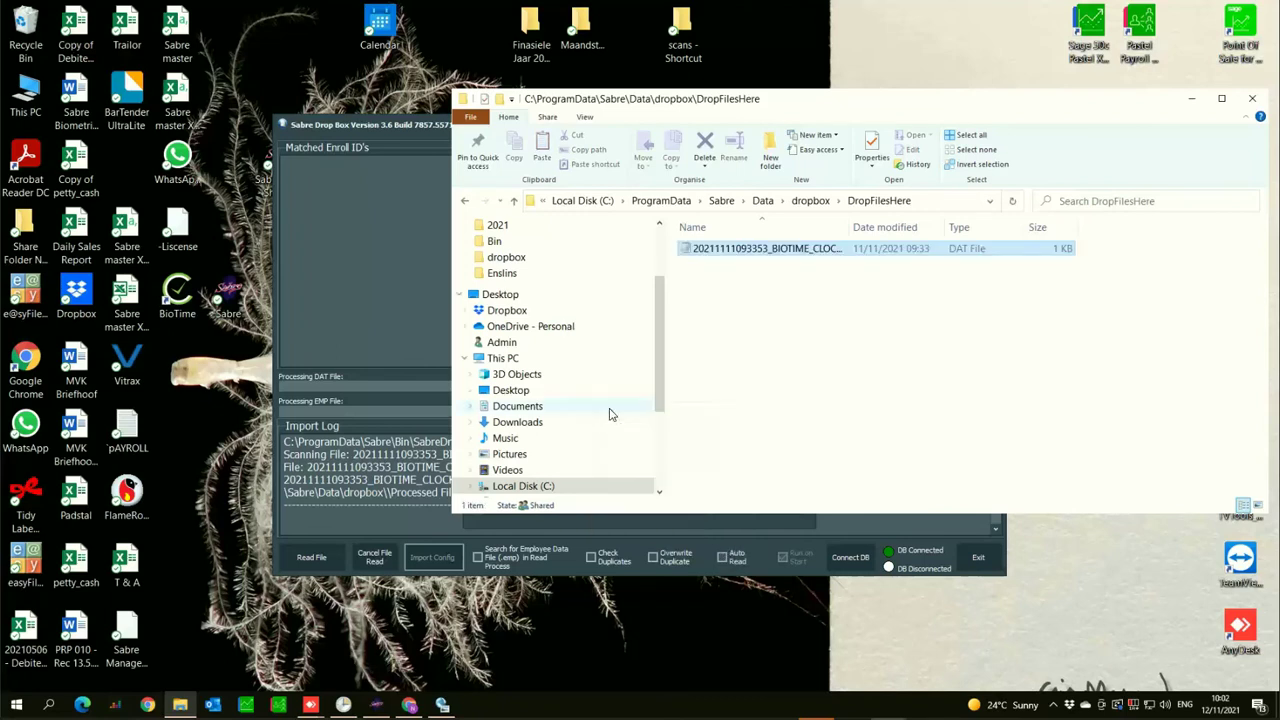
Step: Check the InvalidFiles folder's contents, return to dropbox, and minimise File Explorer
{"action": "left_click", "coordinate": [810, 201]}
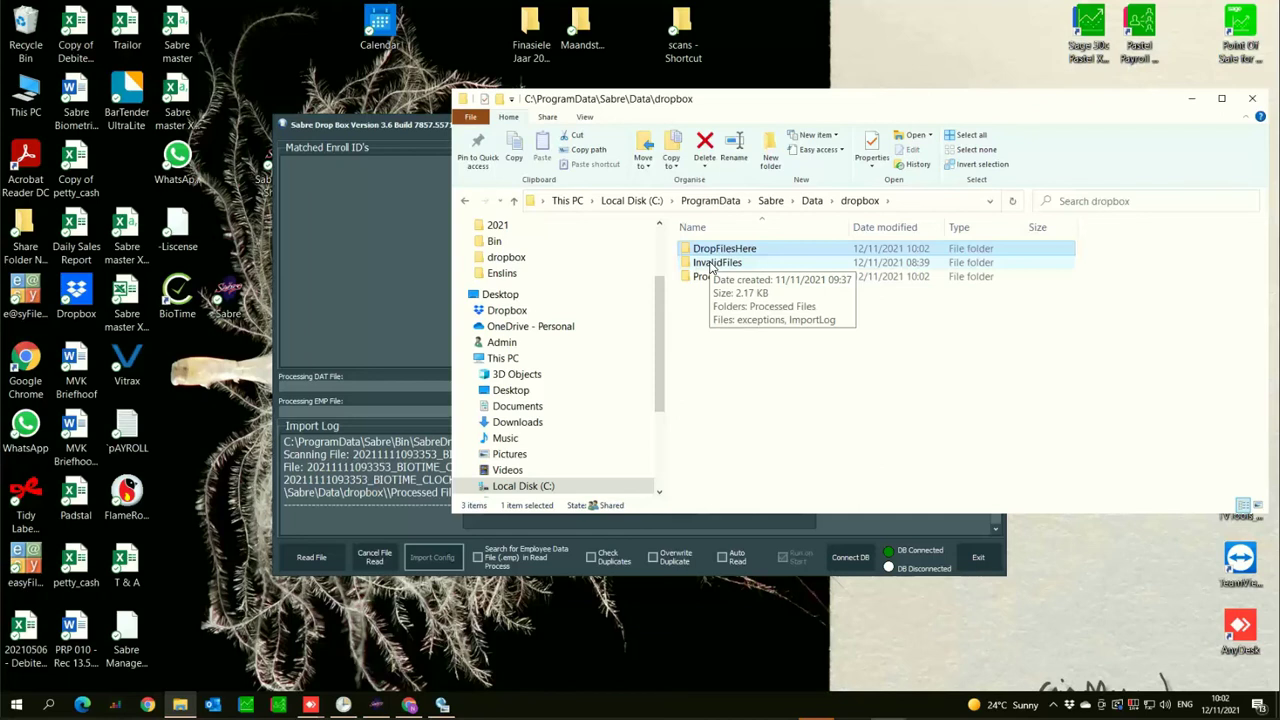
{"action": "double_click", "coordinate": [711, 264]}
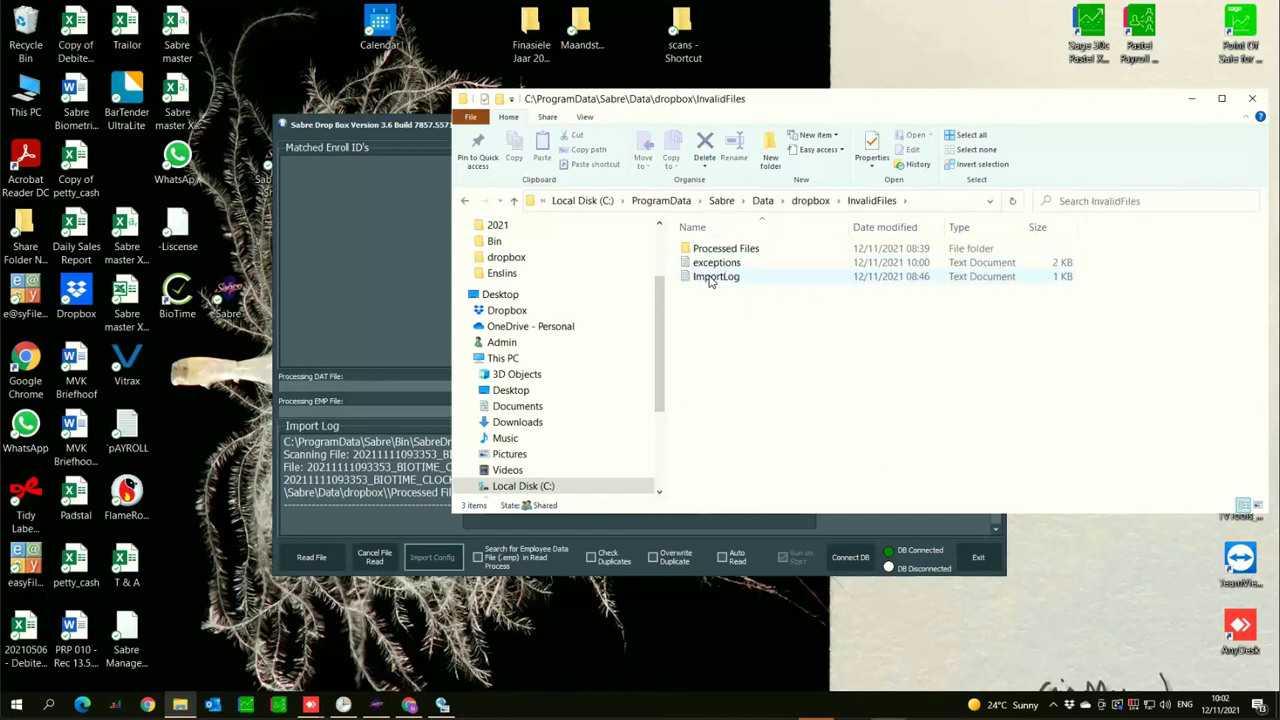
{"action": "left_click", "coordinate": [715, 252]}
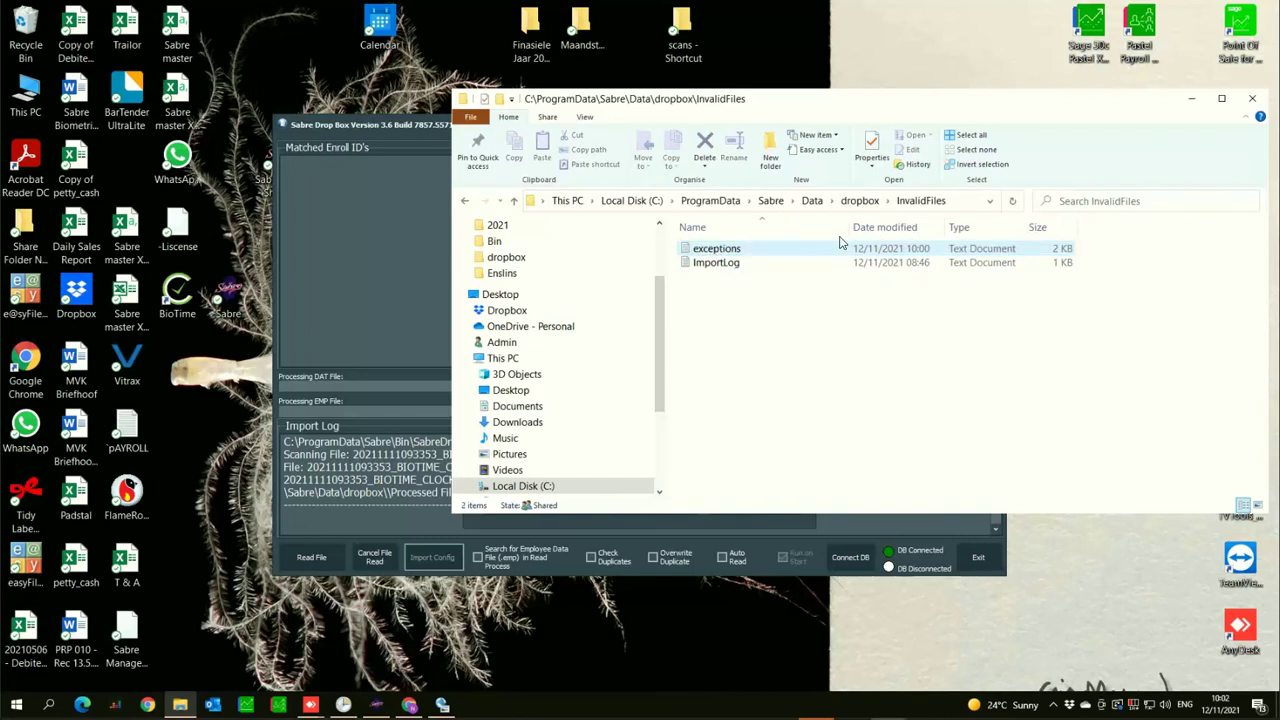
{"action": "left_click", "coordinate": [860, 200]}
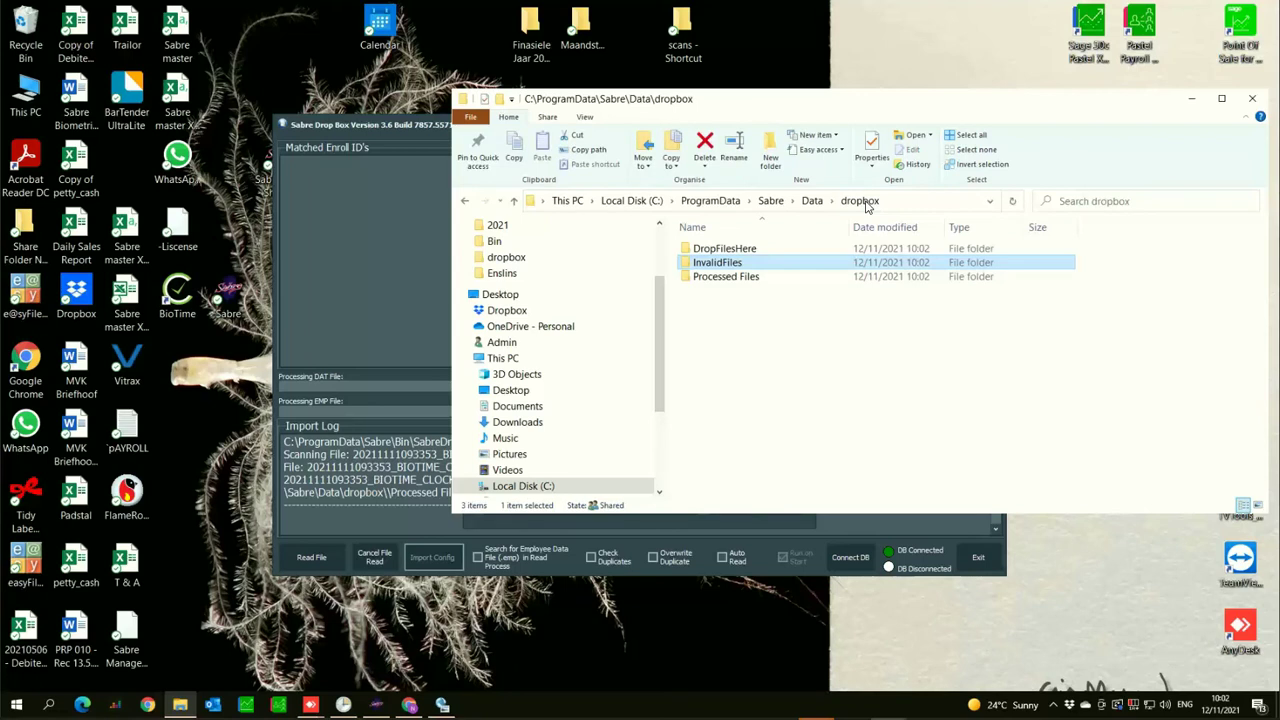
{"action": "left_click", "coordinate": [1191, 98]}
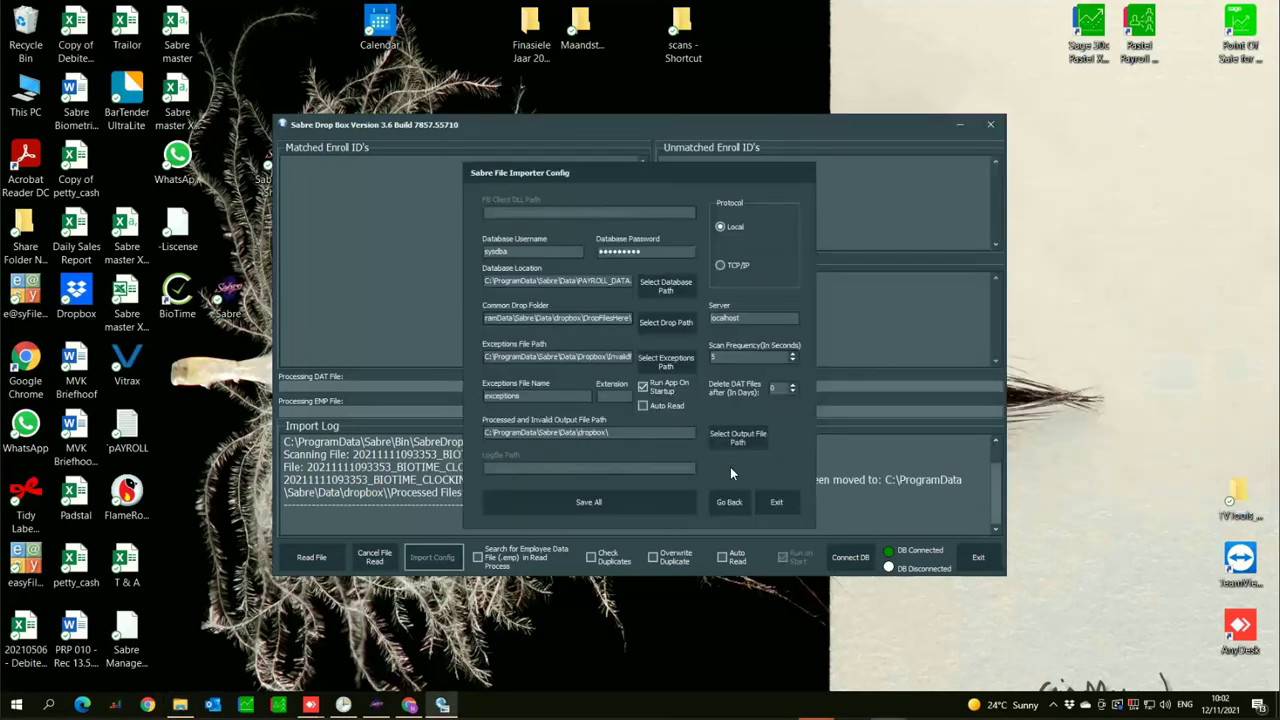
Step: Close the importer config and turn Auto Read on, letting the DAT file process at 10:02:47
{"action": "left_click", "coordinate": [729, 502]}
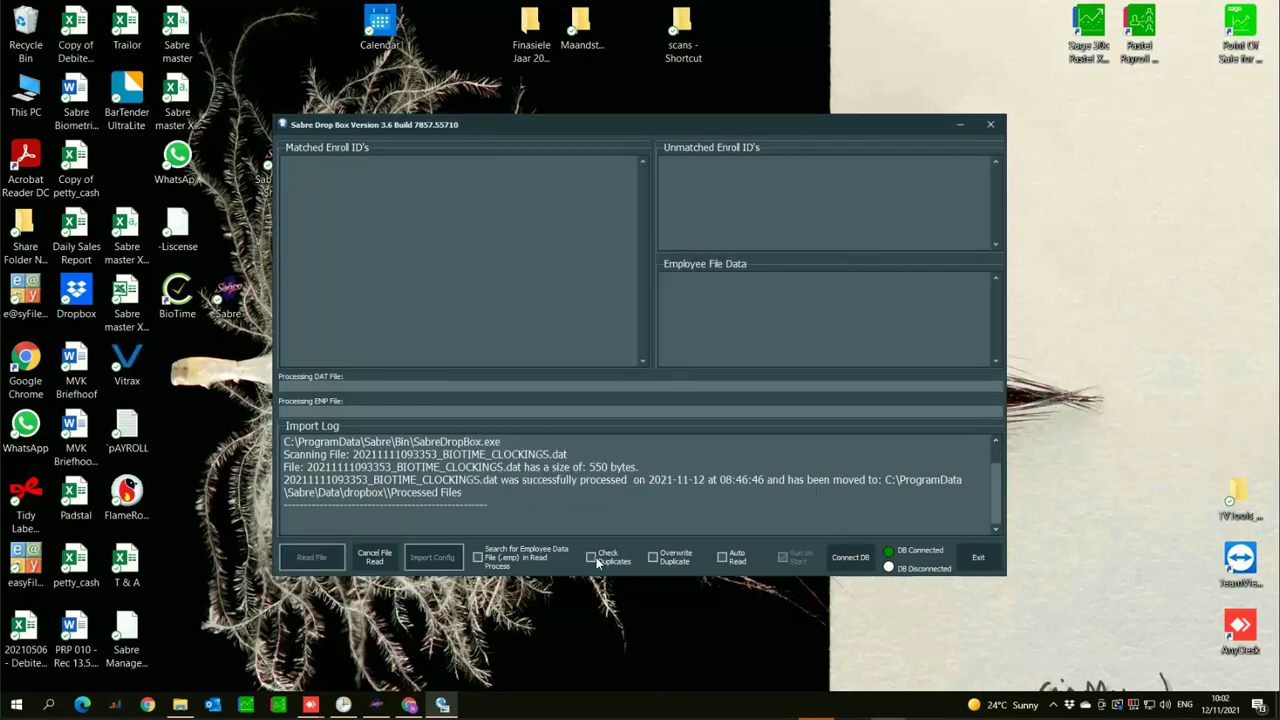
{"action": "left_click", "coordinate": [722, 557]}
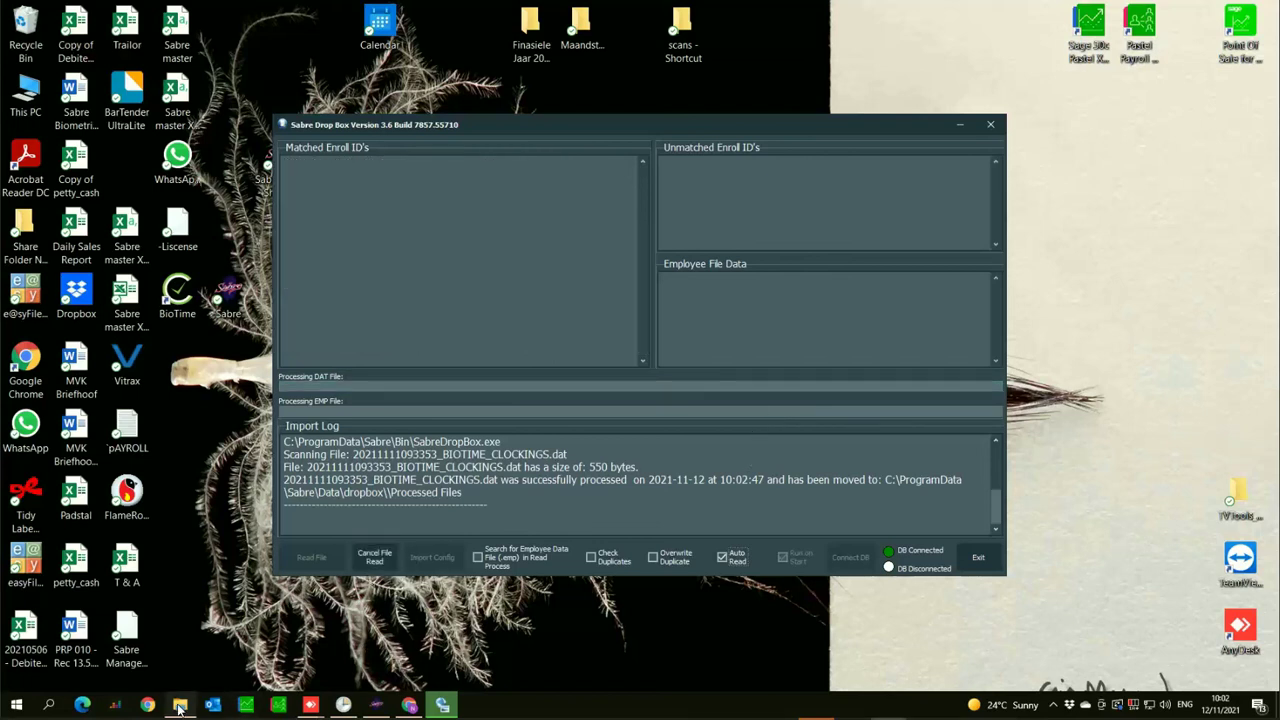
{"action": "mouse_move", "coordinate": [182, 705]}
Step: Go to Sabre\SupportFiles\Services, select Install DropBox Service, and close the Sabre Drop Box window
{"action": "left_click", "coordinate": [180, 704]}
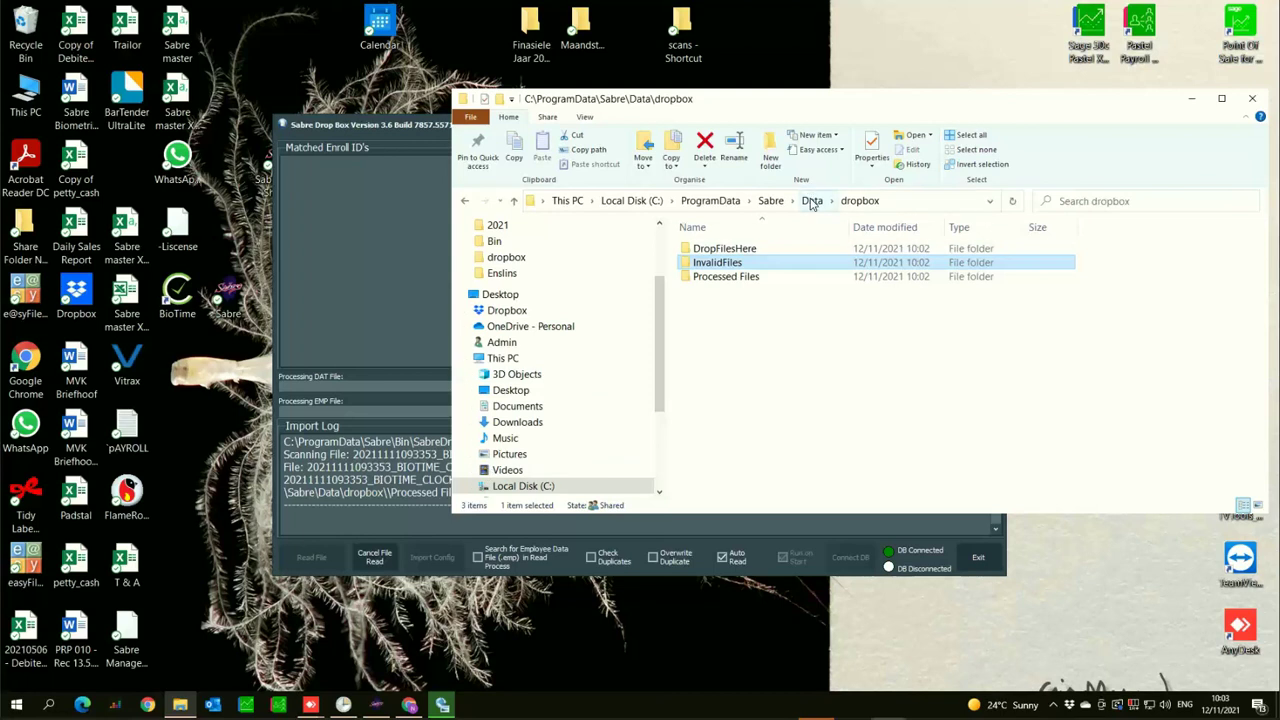
{"action": "left_click", "coordinate": [771, 201]}
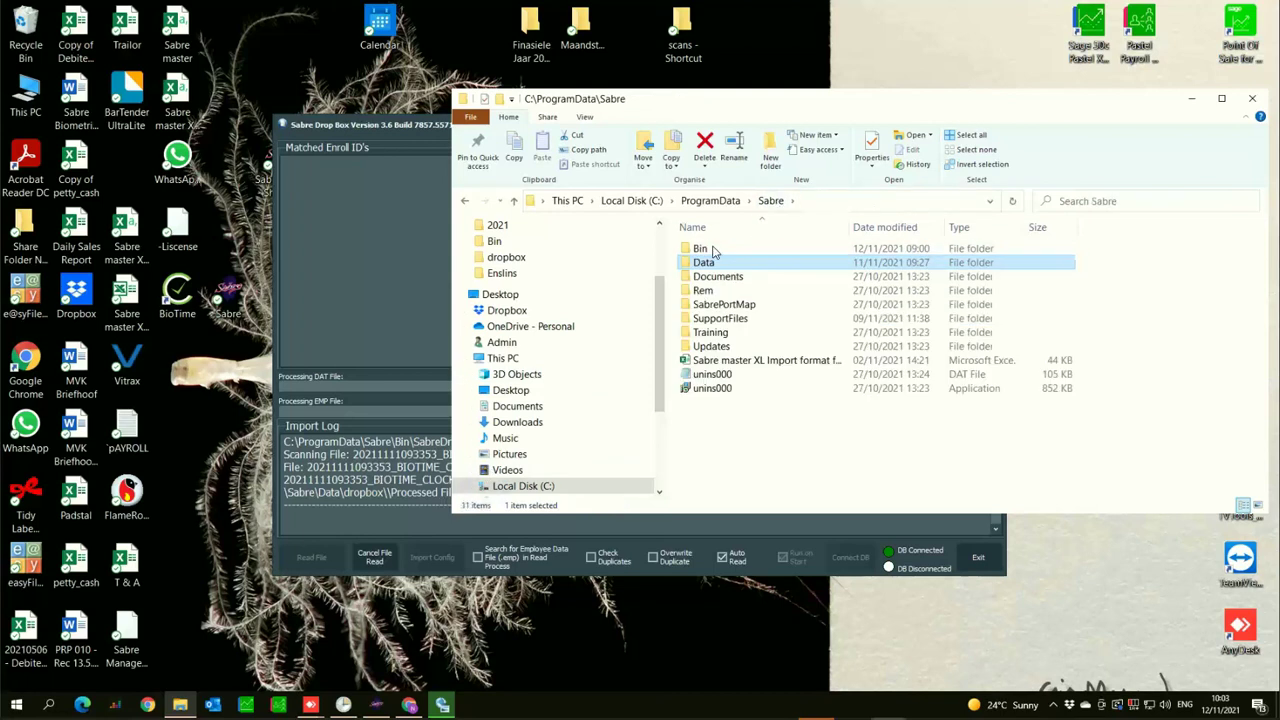
{"action": "double_click", "coordinate": [712, 318]}
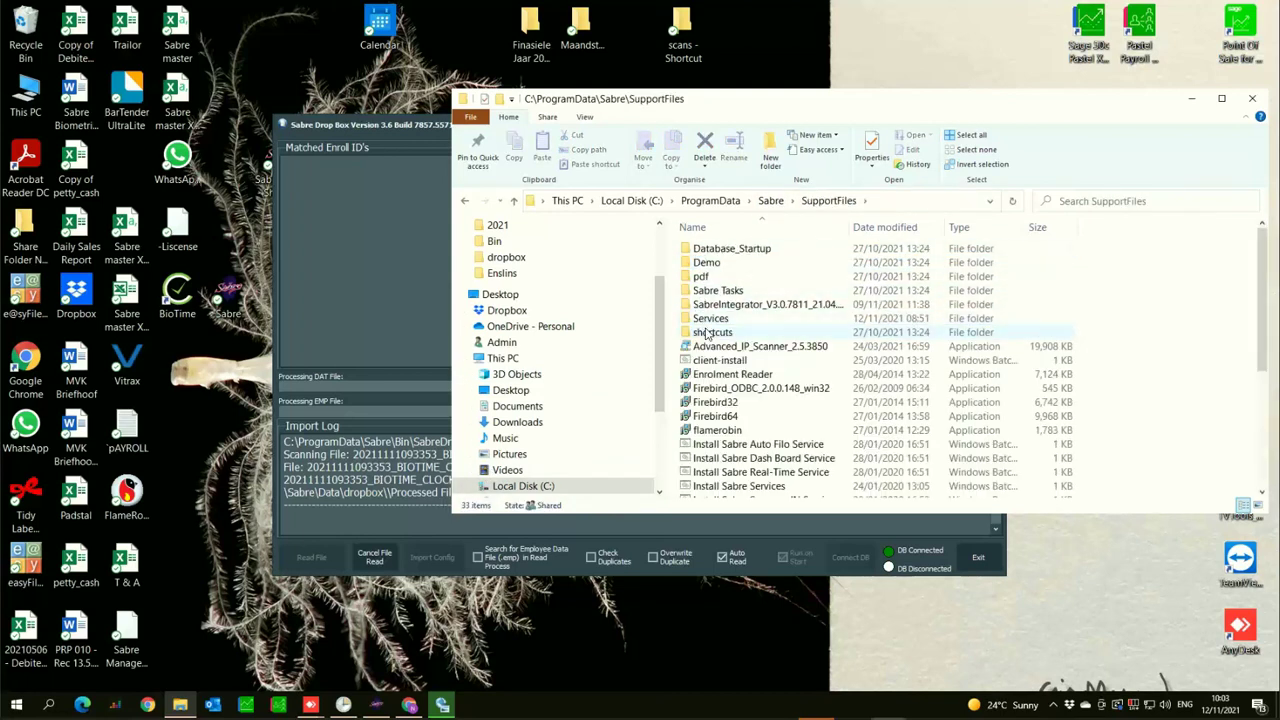
{"action": "double_click", "coordinate": [708, 318]}
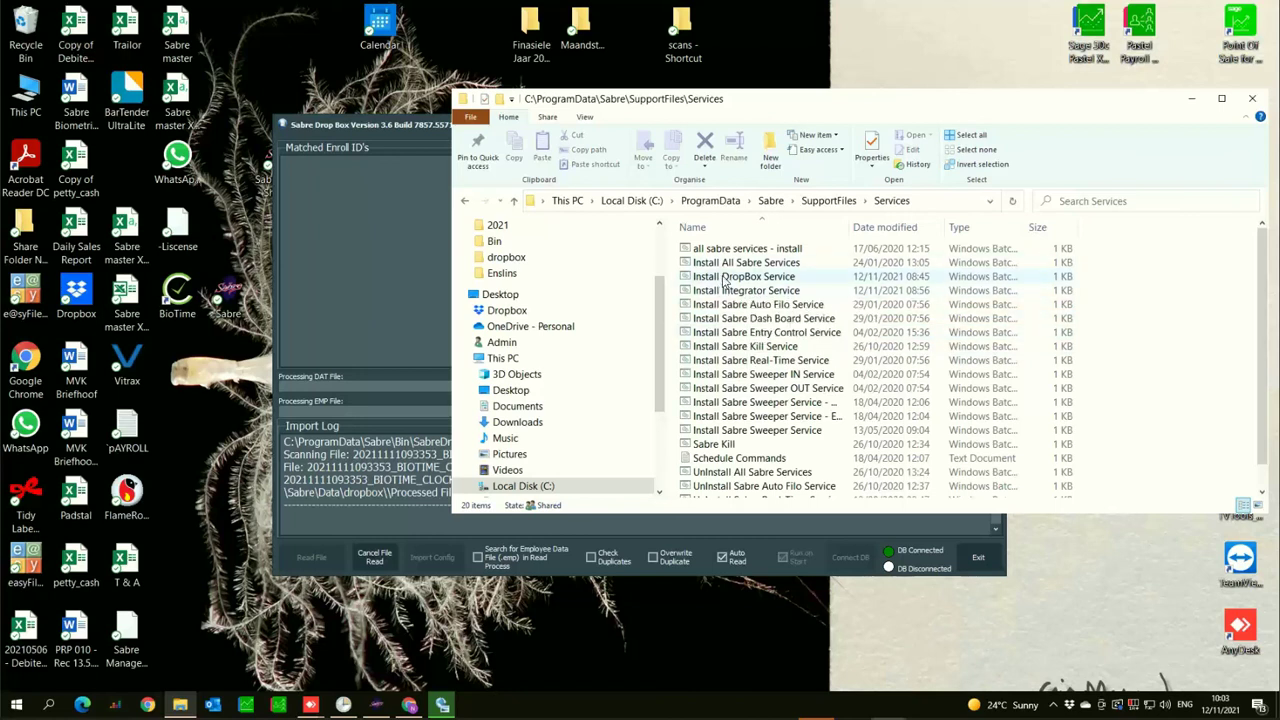
{"action": "left_click", "coordinate": [716, 278]}
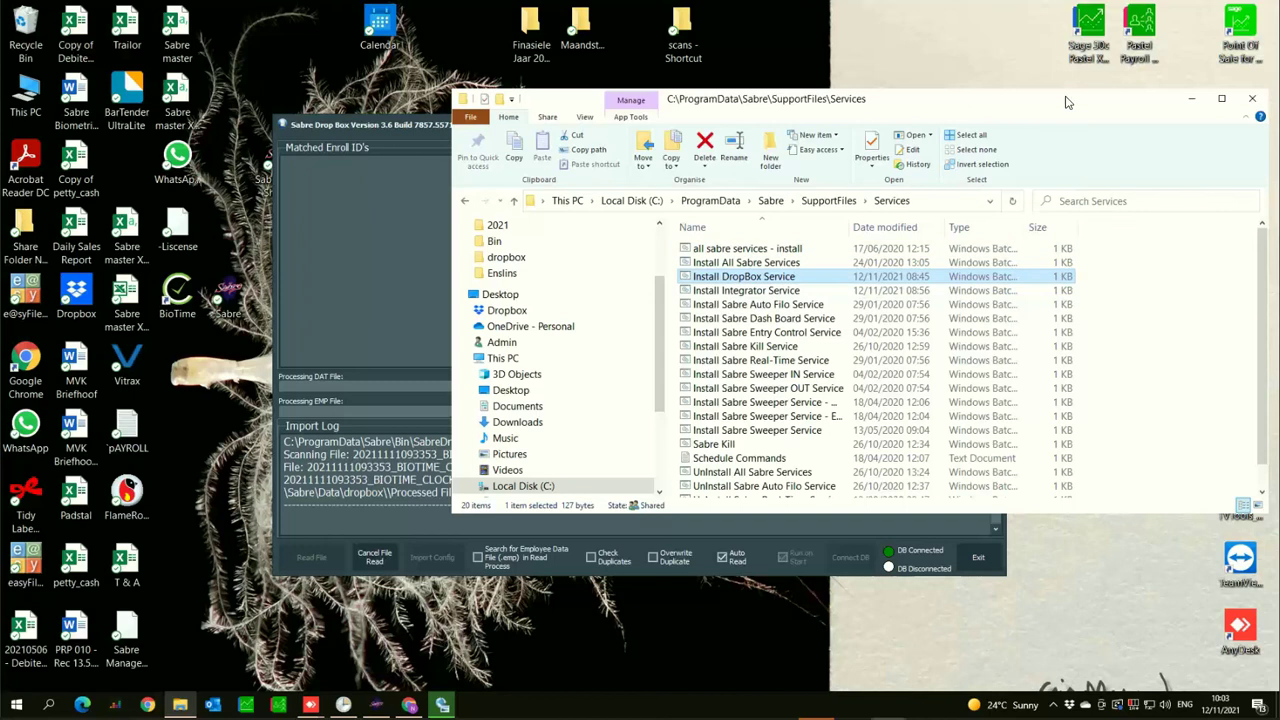
{"action": "left_click_drag", "start_coordinate": [1065, 106], "coordinate": [1017, 300]}
{"action": "left_click", "coordinate": [990, 125]}
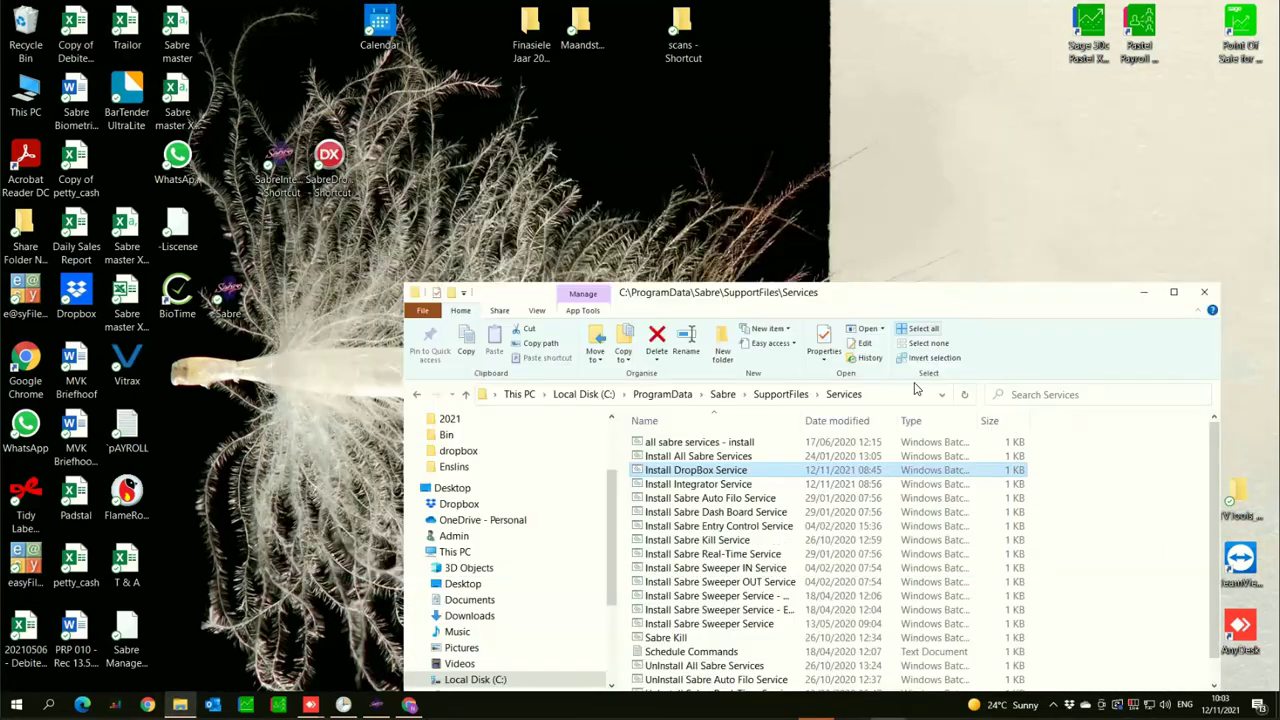
Step: Minimise File Explorer and send the relaunched Sabre Drop Box to the system tray
{"action": "left_click_drag", "start_coordinate": [985, 305], "coordinate": [963, 117]}
{"action": "left_click", "coordinate": [1122, 108]}
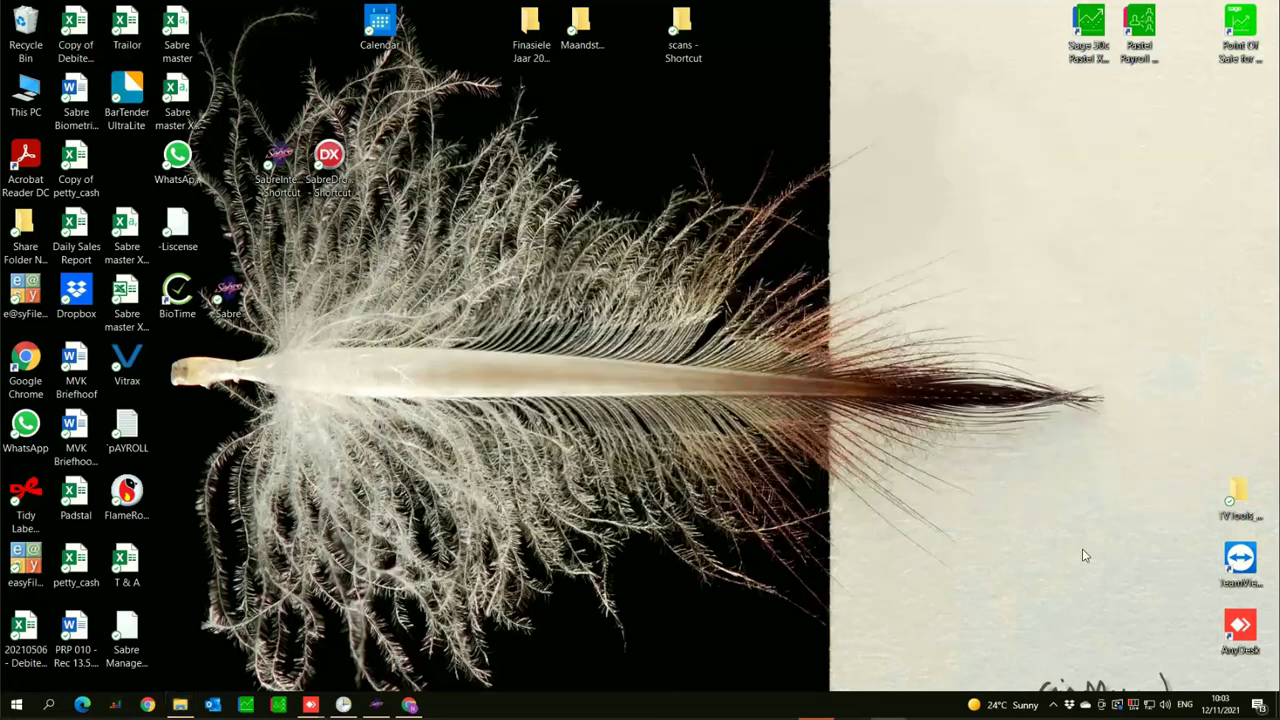
{"action": "left_click", "coordinate": [1054, 706]}
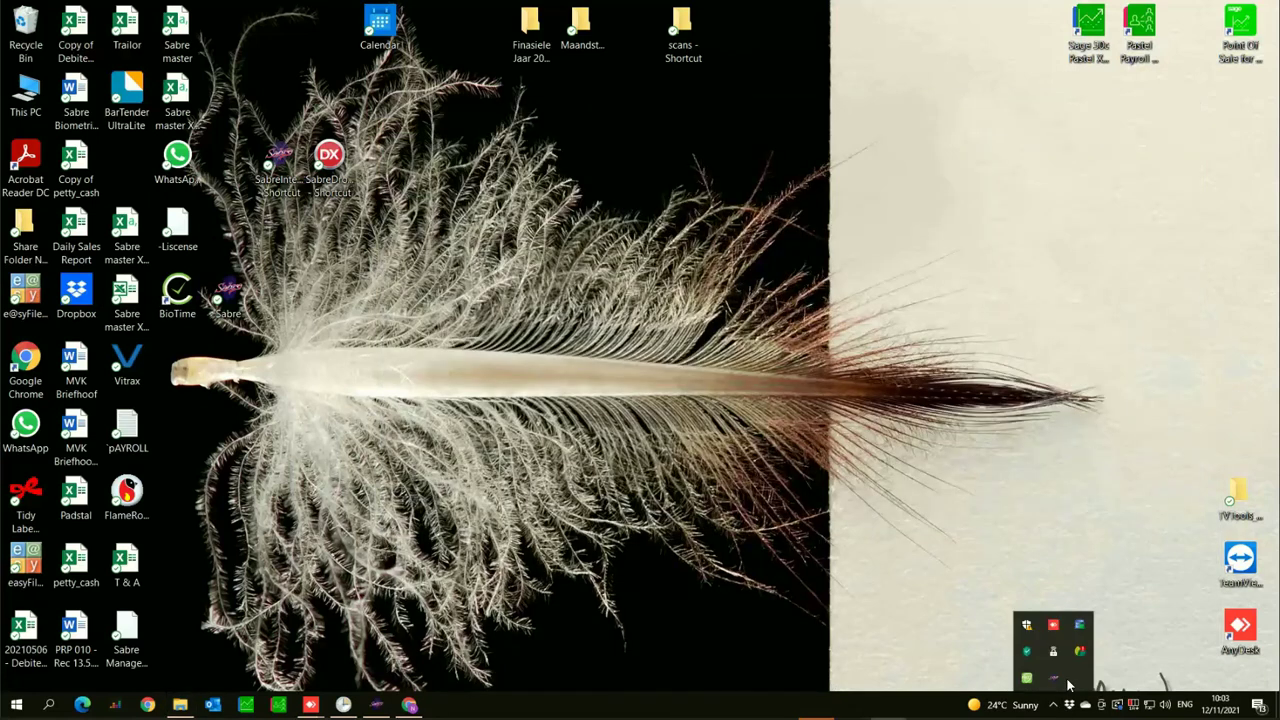
{"action": "left_click", "coordinate": [1027, 517]}
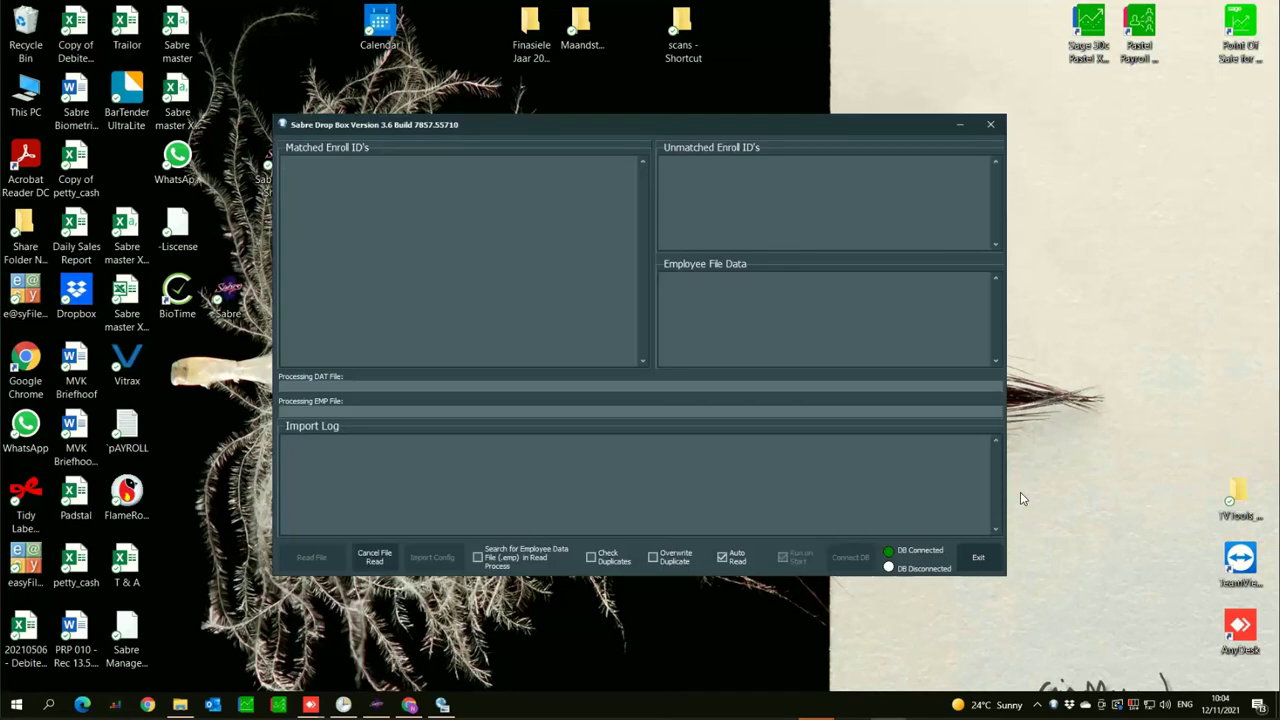
{"action": "left_click", "coordinate": [960, 125]}
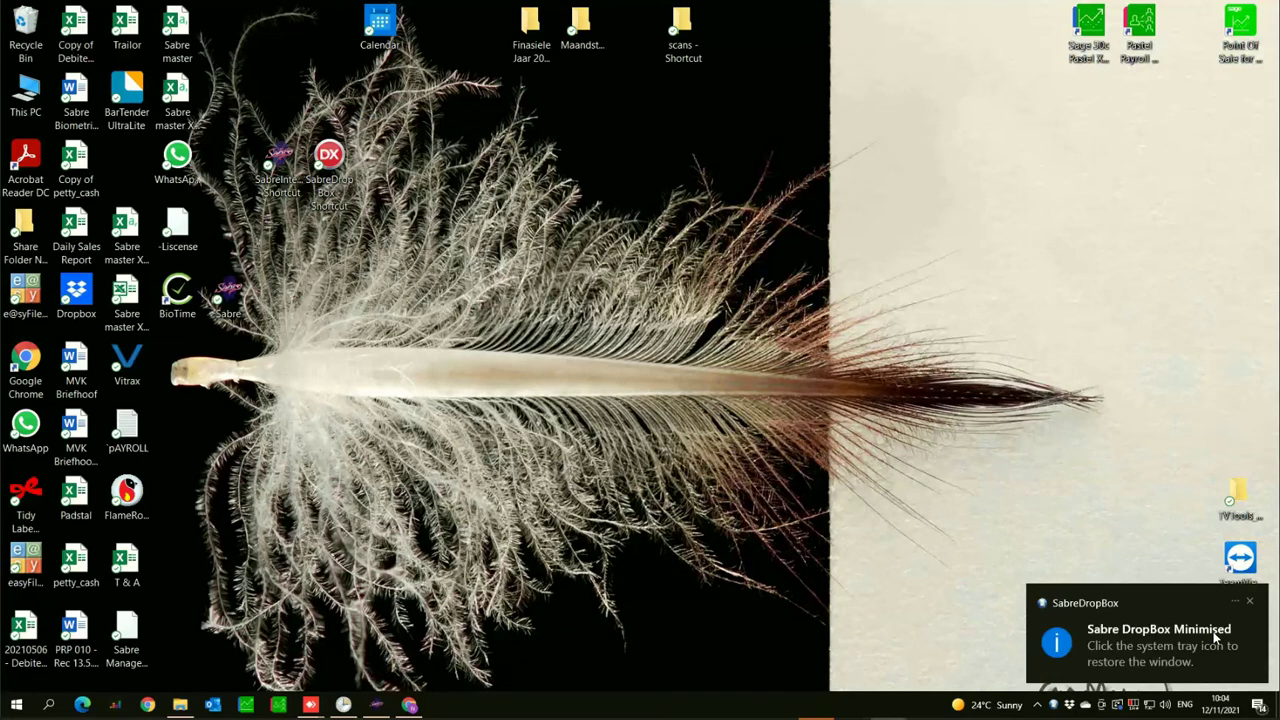
{"action": "left_click", "coordinate": [1249, 603]}
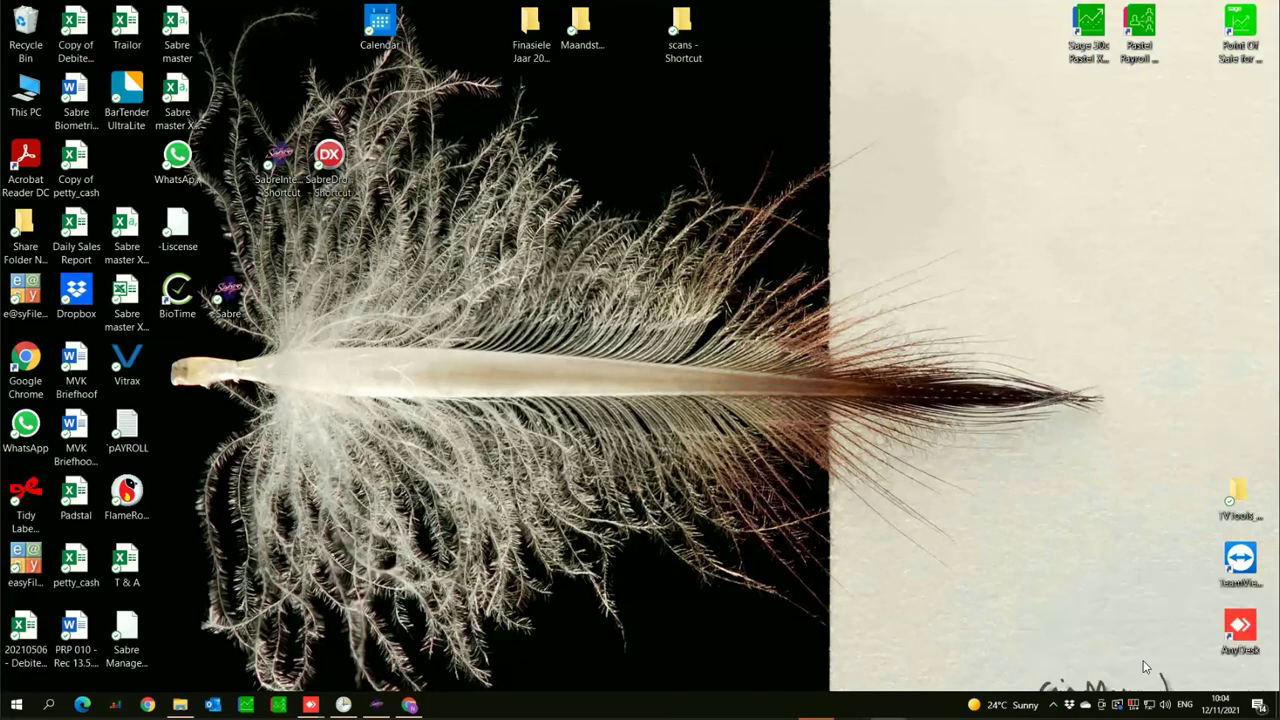
{"action": "left_click", "coordinate": [1055, 705]}
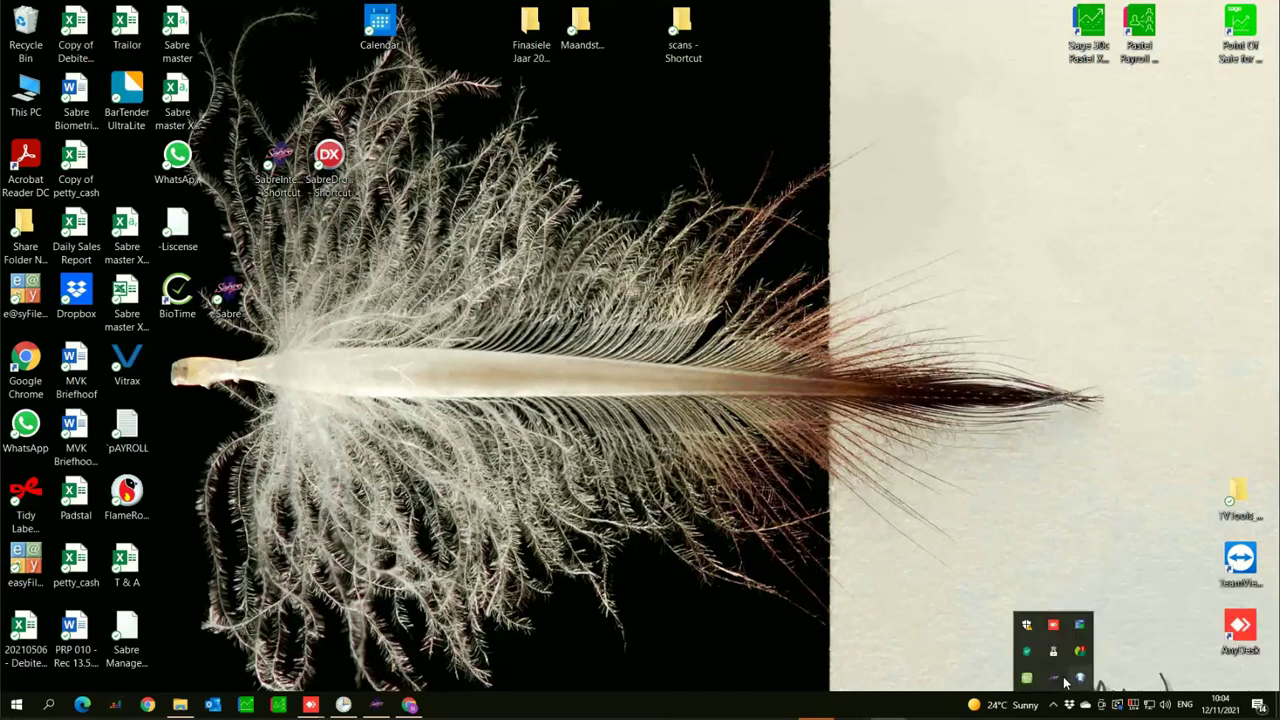
Step: In maximised Task Scheduler, review the Sabre DropBox and Sabre Integrator tasks repeating every 00:01:00, then close it
{"action": "left_click", "coordinate": [344, 705]}
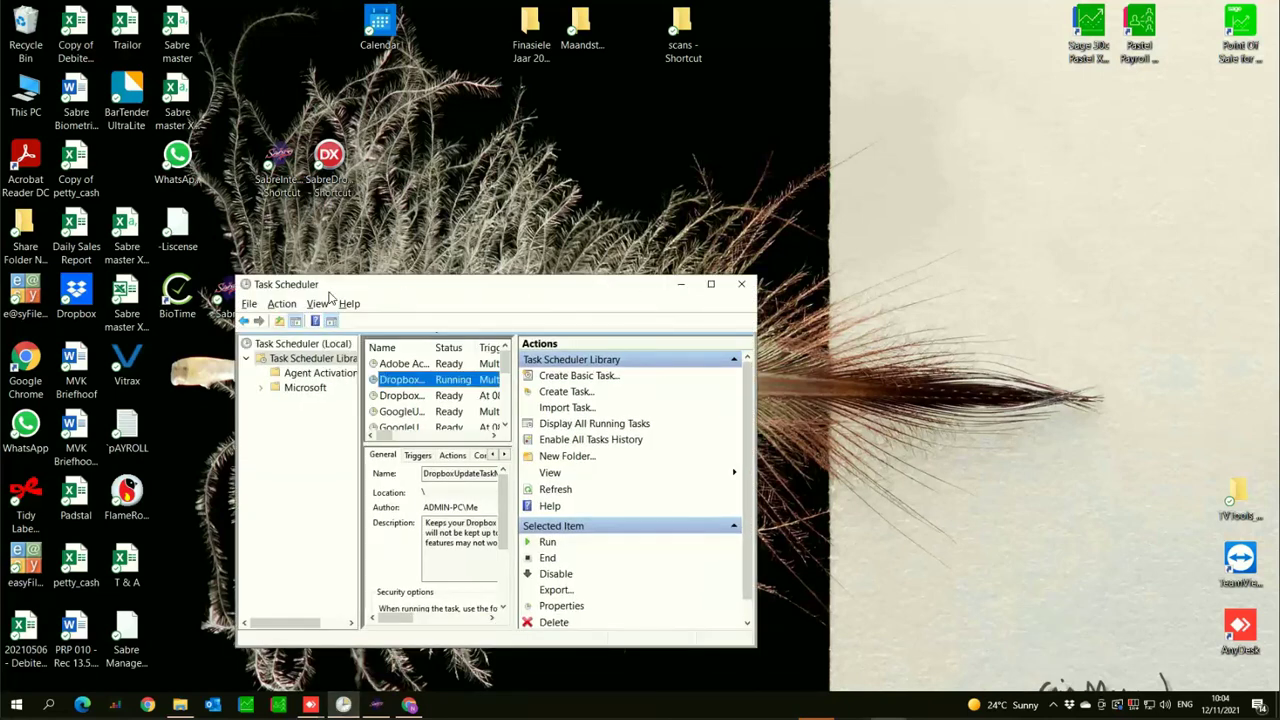
{"action": "double_click", "coordinate": [436, 290]}
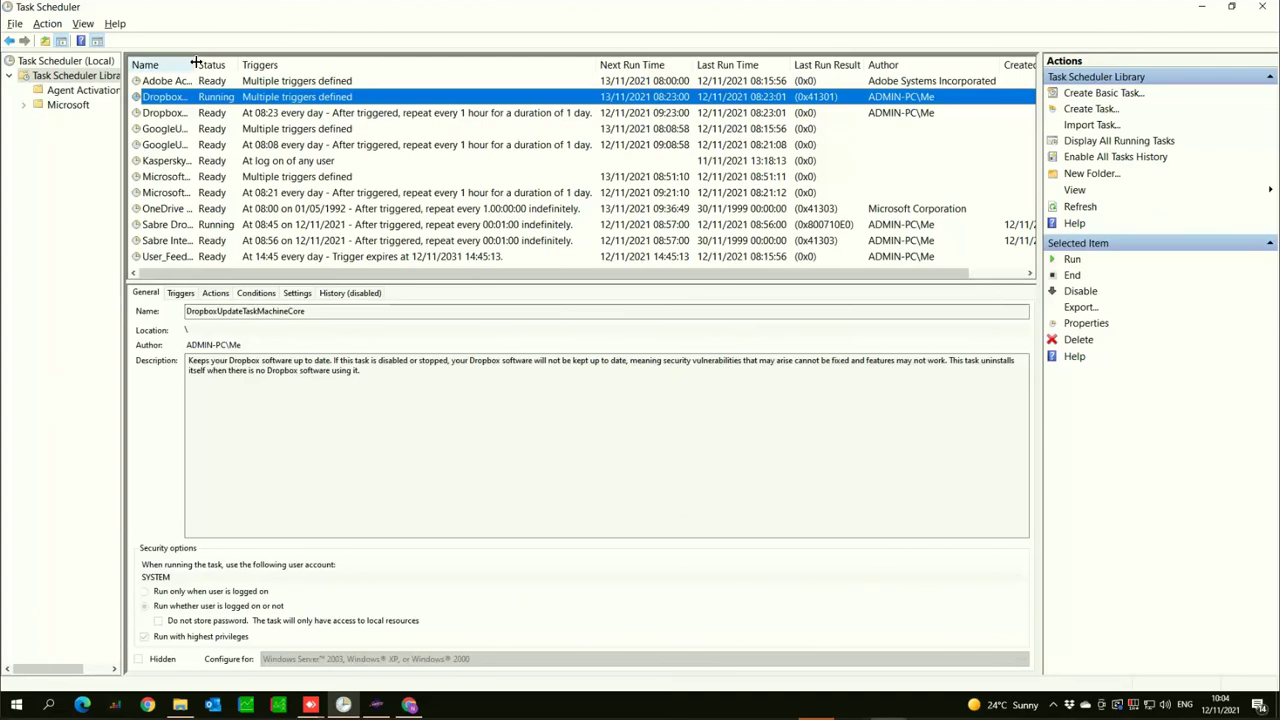
{"action": "left_click_drag", "start_coordinate": [195, 64], "coordinate": [277, 64]}
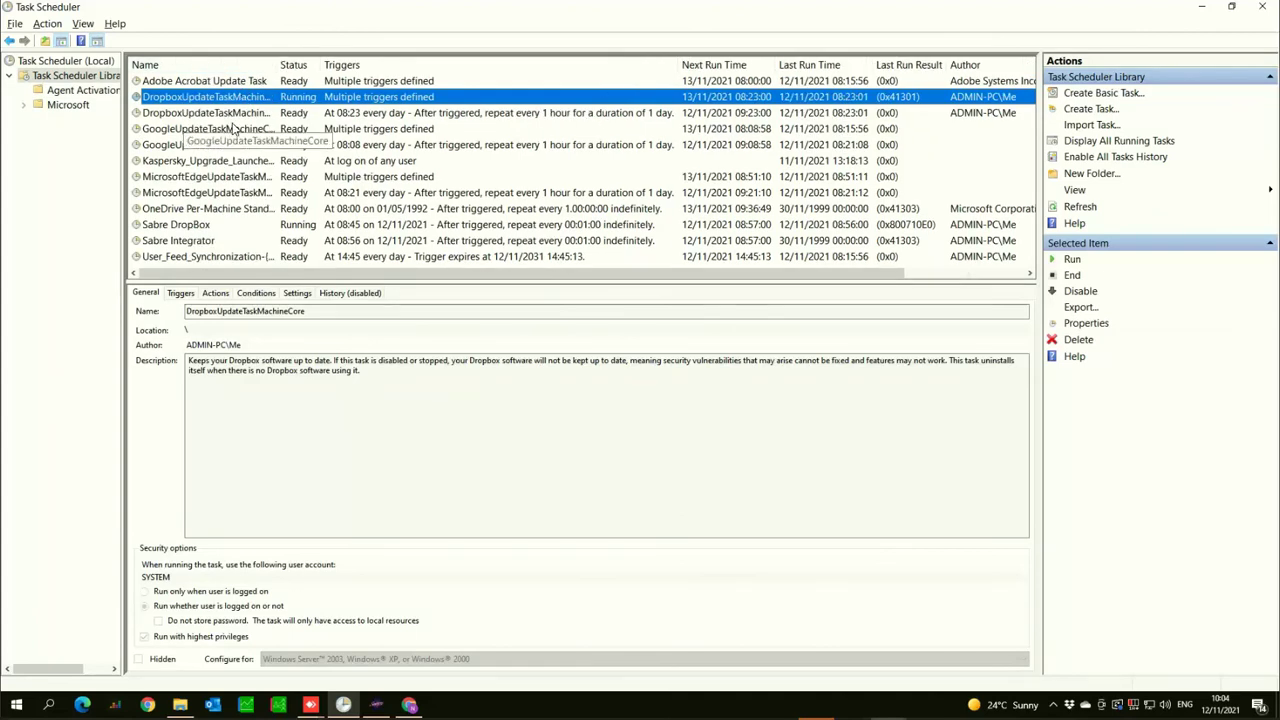
{"action": "left_click", "coordinate": [182, 178]}
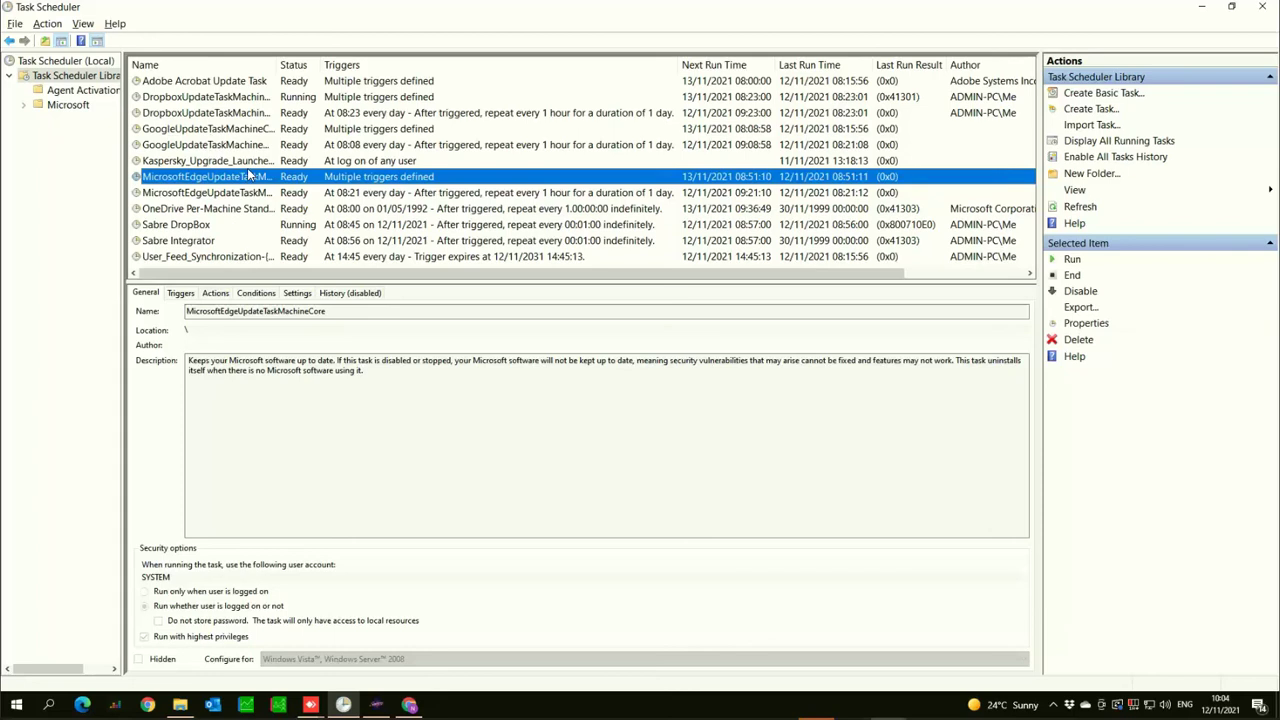
{"action": "left_click", "coordinate": [185, 226]}
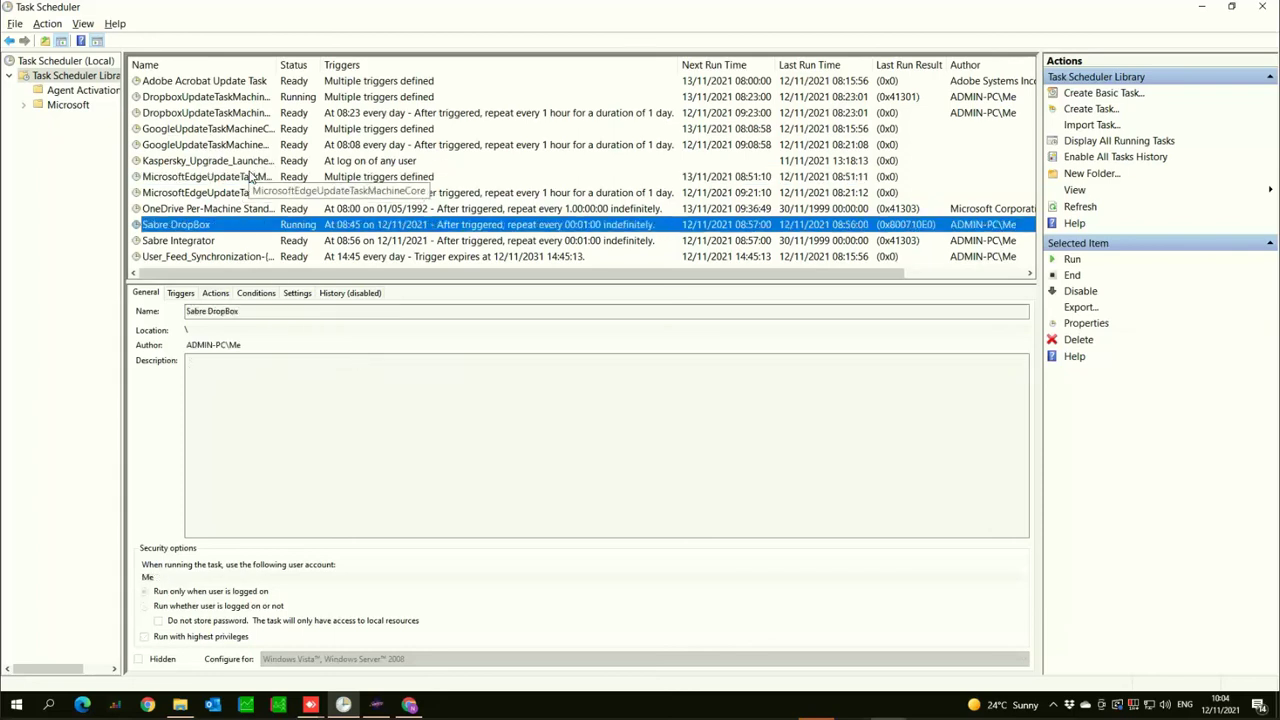
{"action": "left_click", "coordinate": [206, 243]}
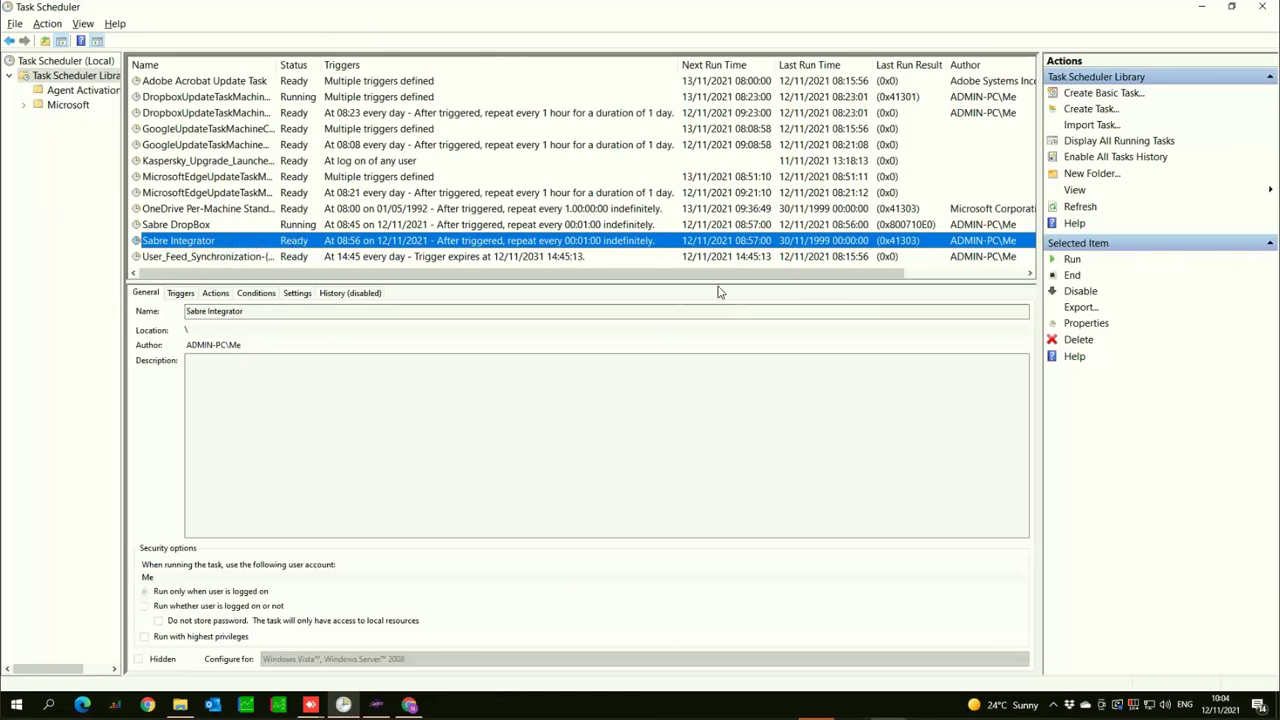
{"action": "left_click", "coordinate": [1262, 7]}
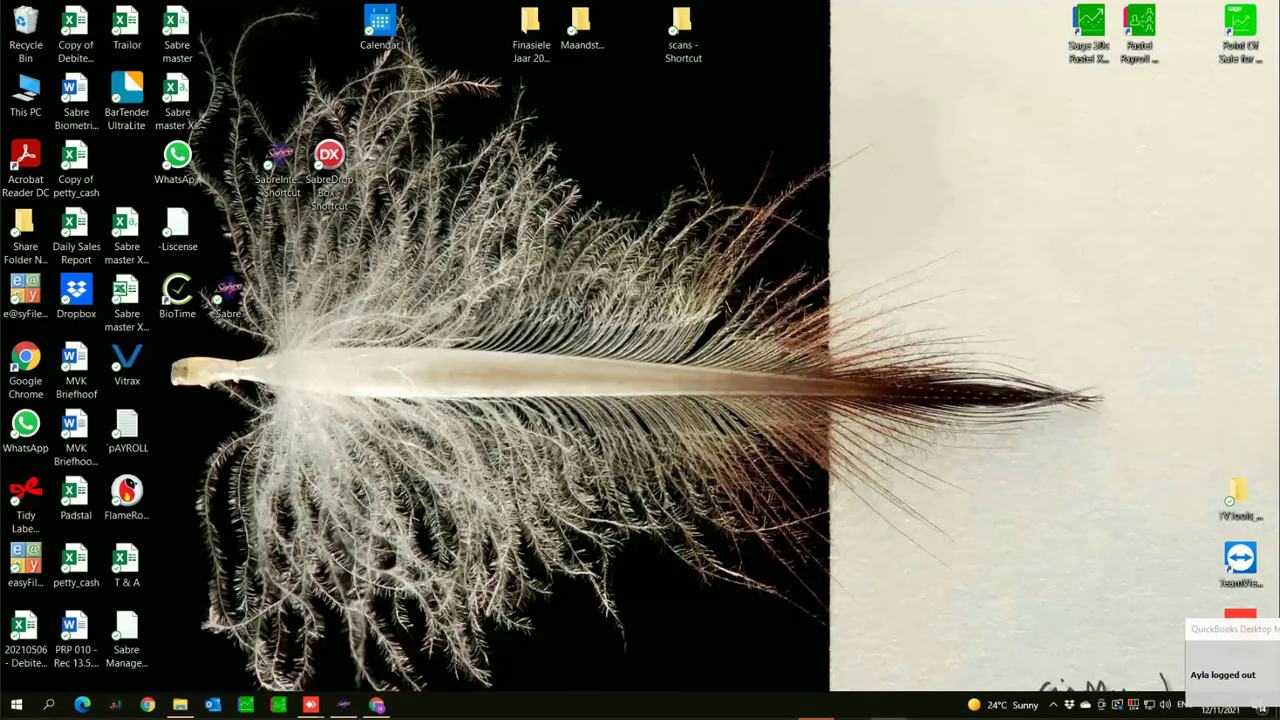
Step: Show the hidden notification-area icons, dismiss them, then show them again
{"action": "left_click", "coordinate": [1053, 704]}
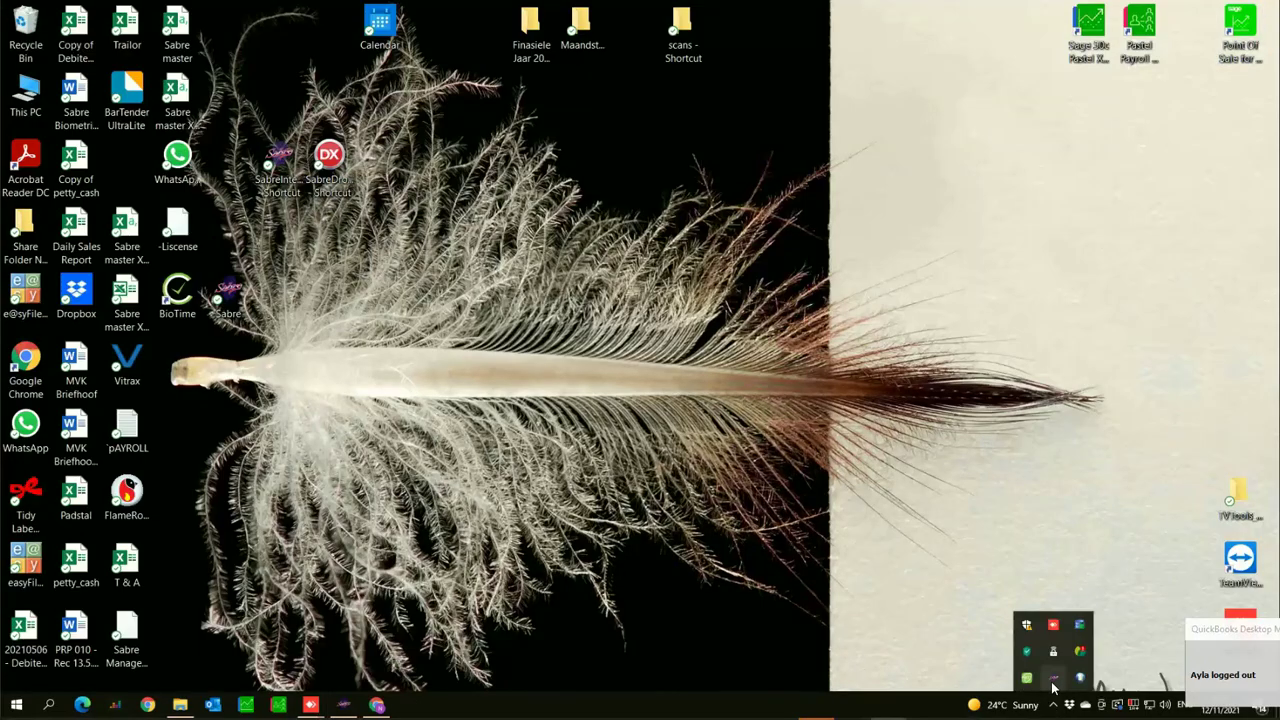
{"action": "left_click", "coordinate": [879, 591]}
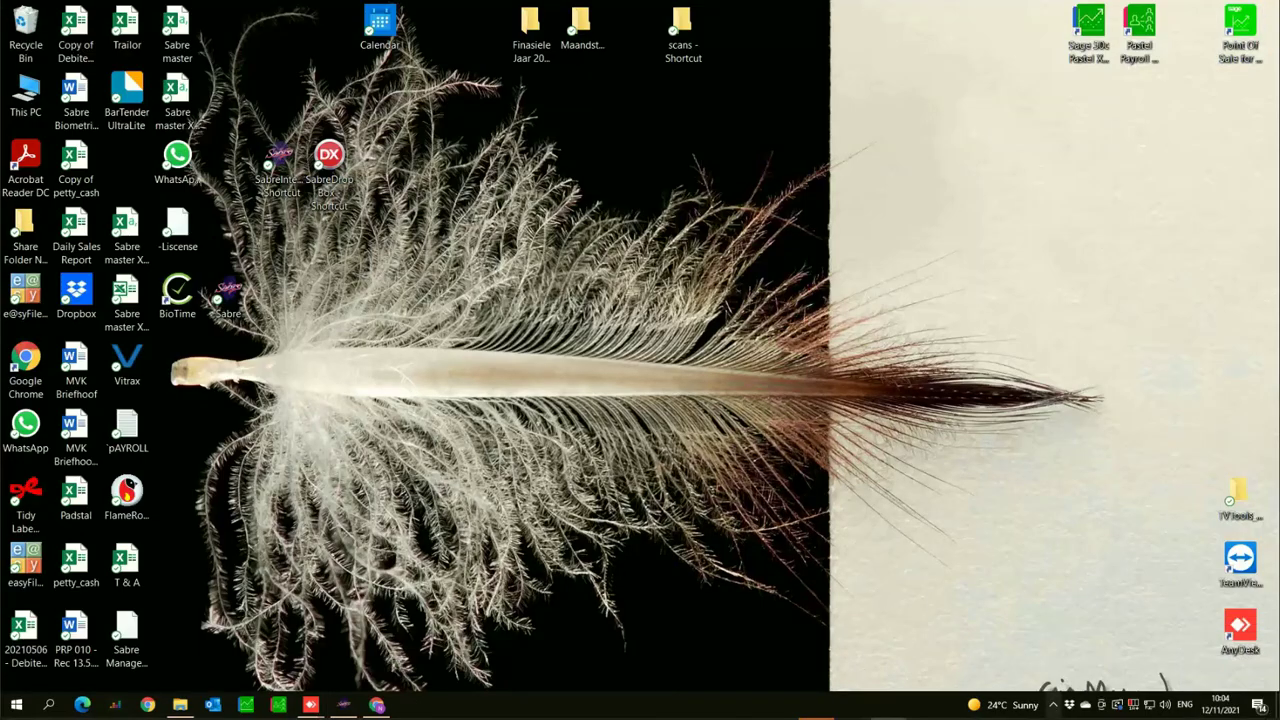
{"action": "left_click", "coordinate": [1053, 704]}
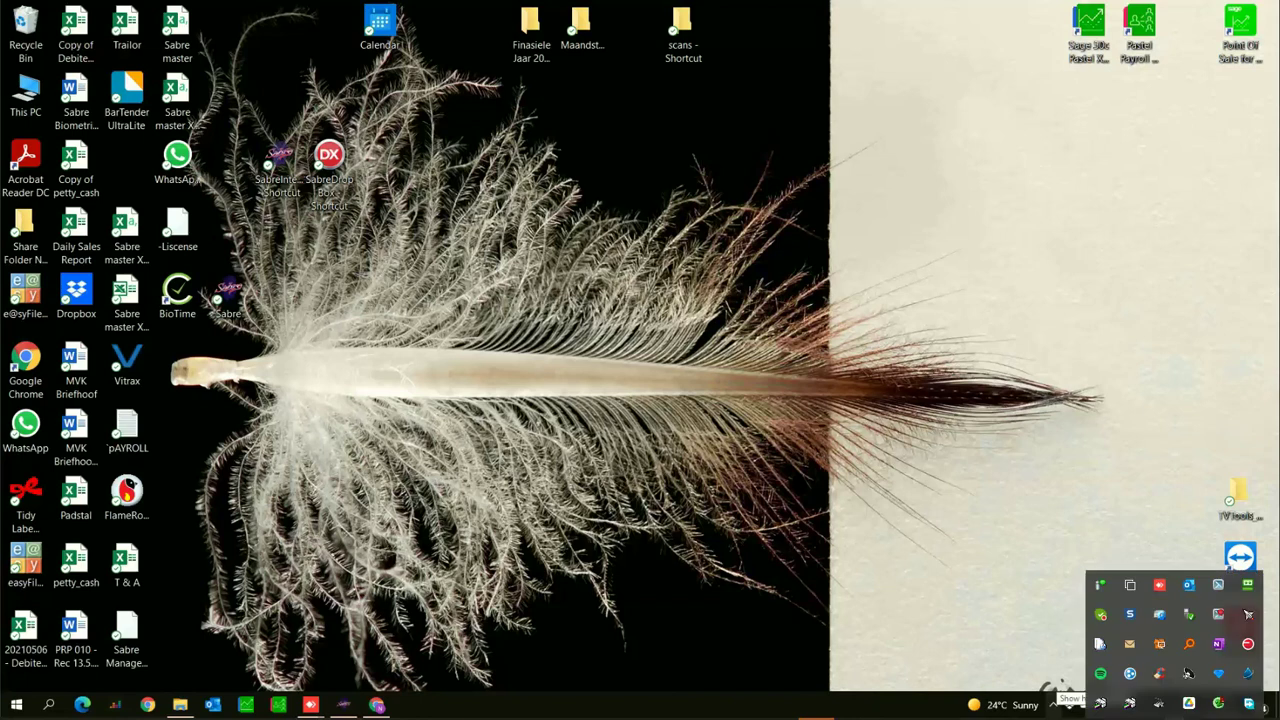